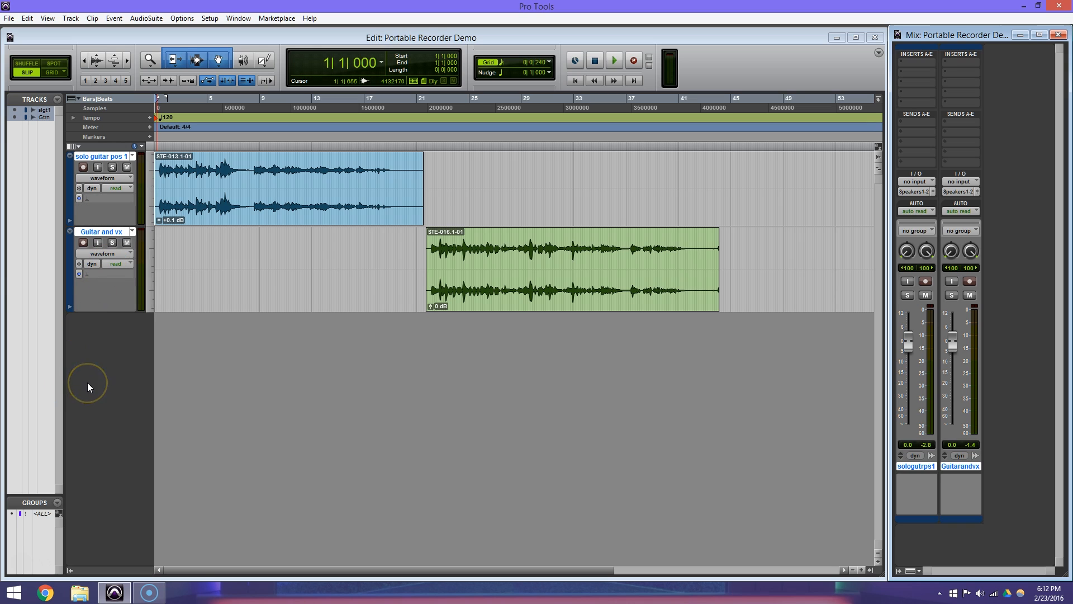
- Play the session through twice to hear the unprocessed guitars
key(space)
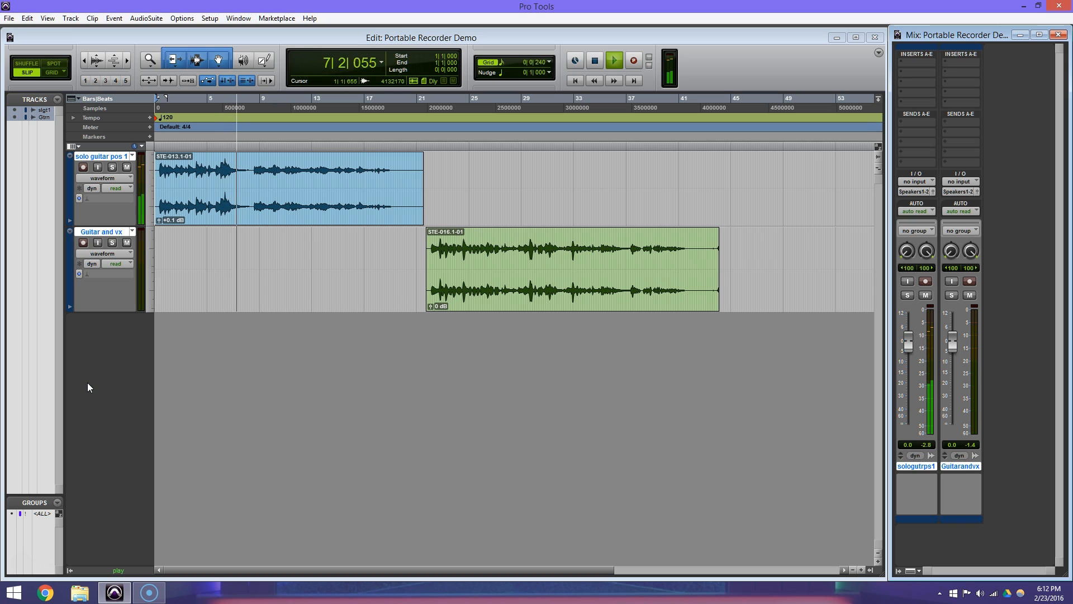
key(space)
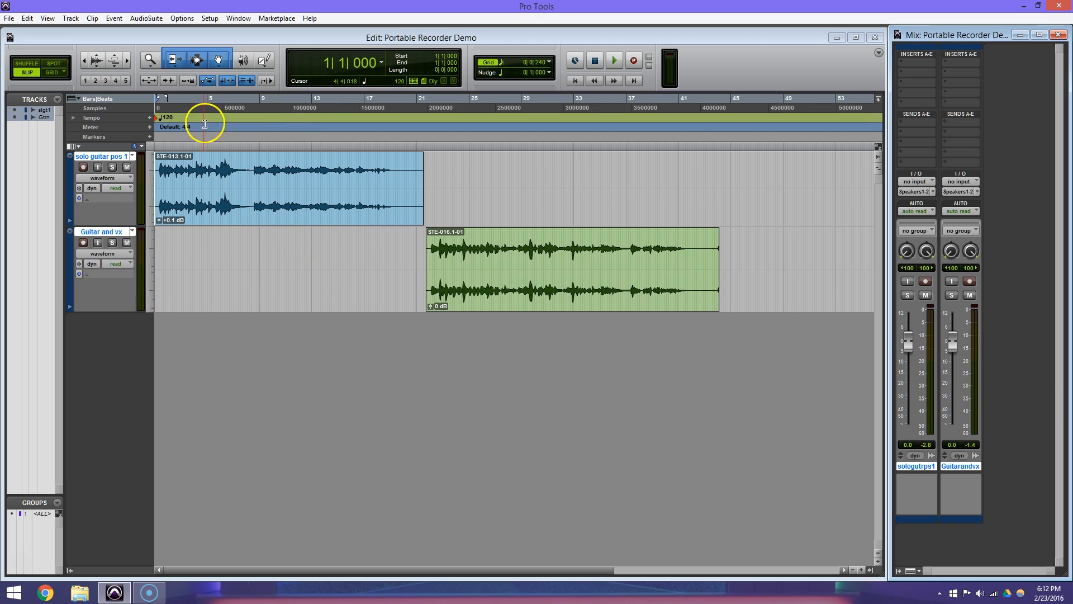
key(space)
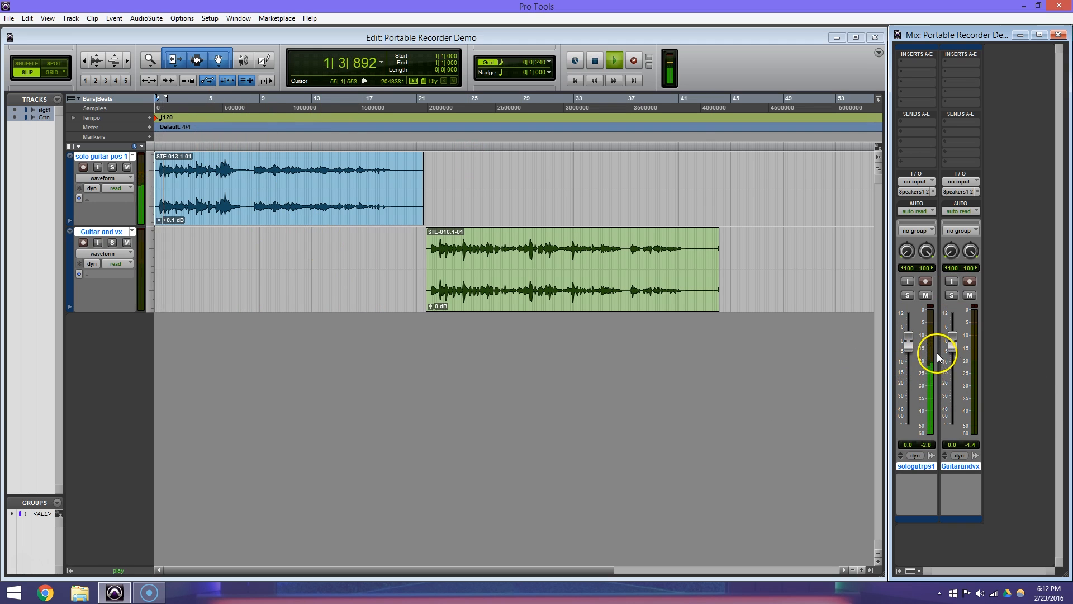
key(space)
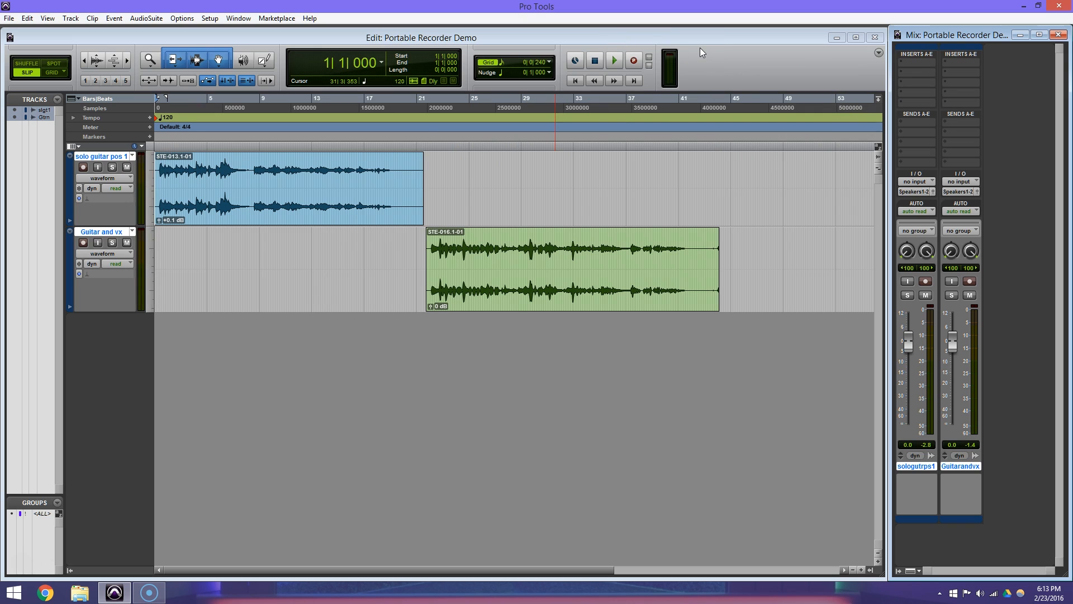
- Insert an EQ3 7-Band on solo guitar pos 1 and cut LF by 5 dB at 74.1 Hz
click(918, 62)
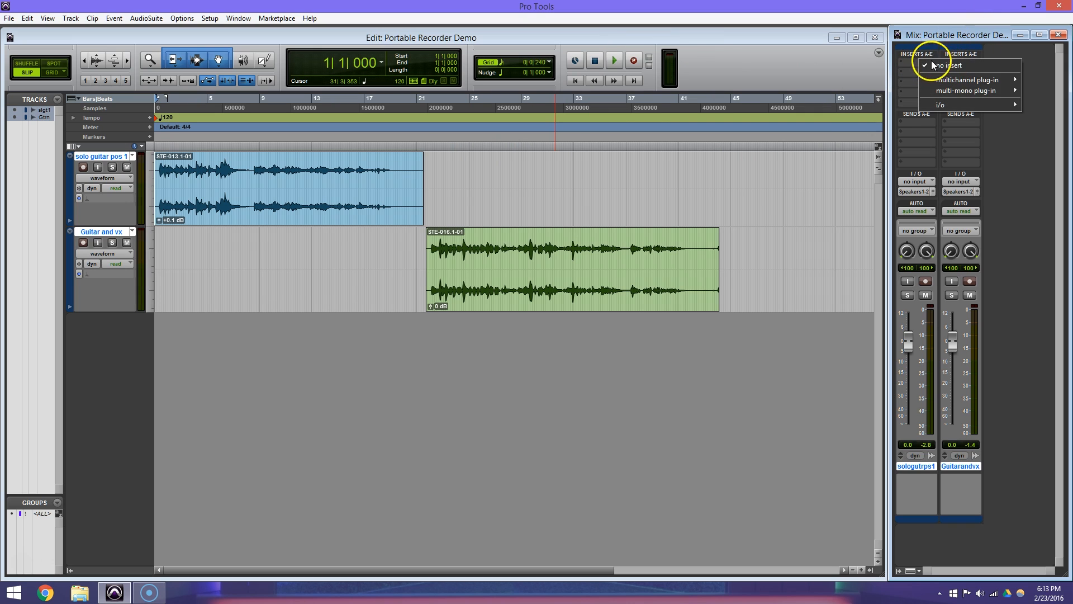
mouse_move(944, 82)
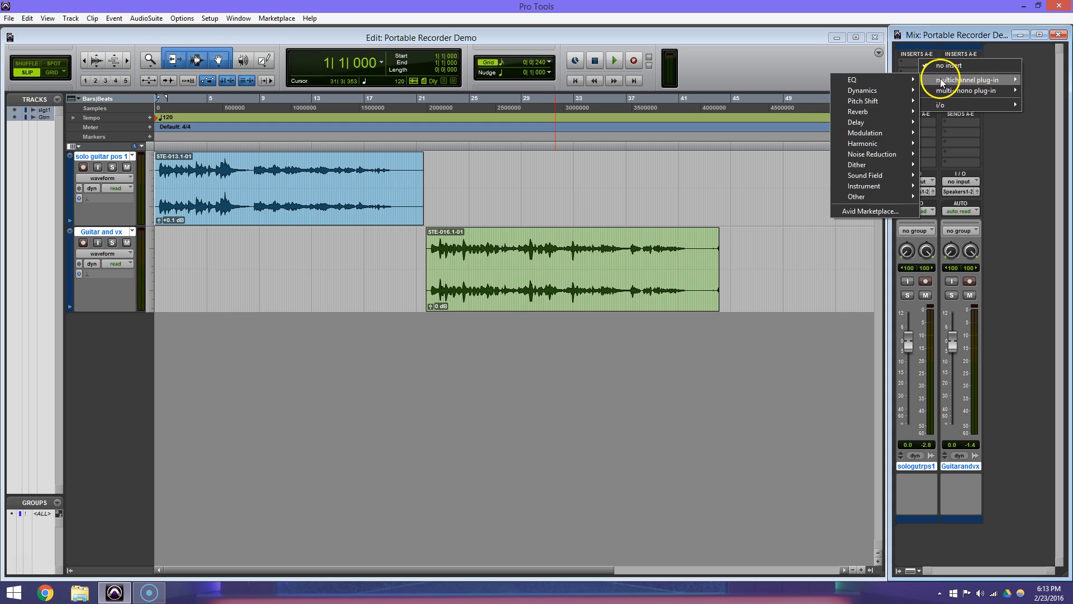
mouse_move(893, 79)
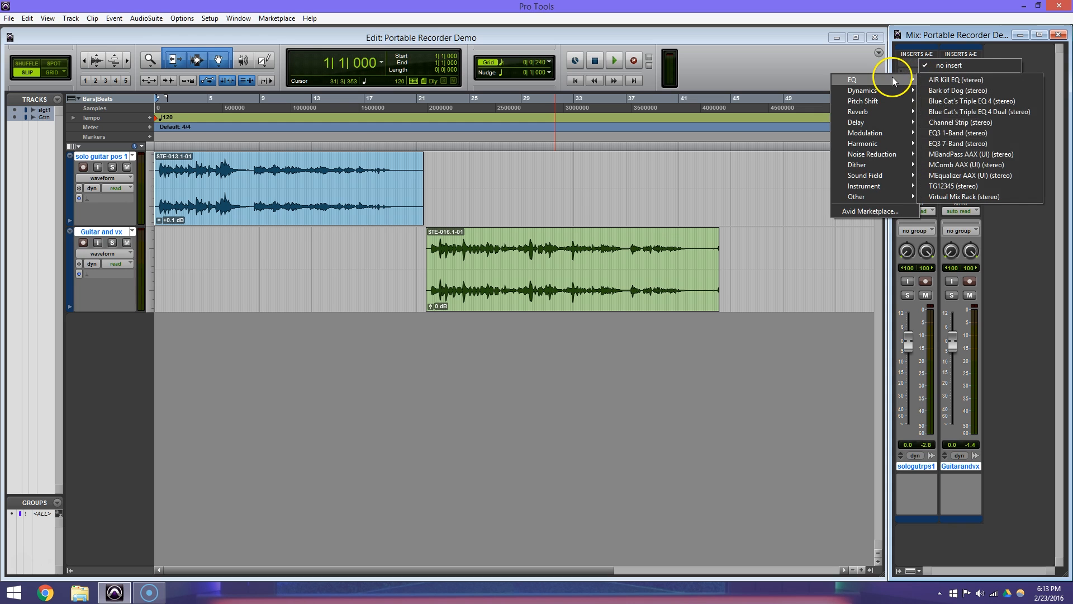
click(955, 147)
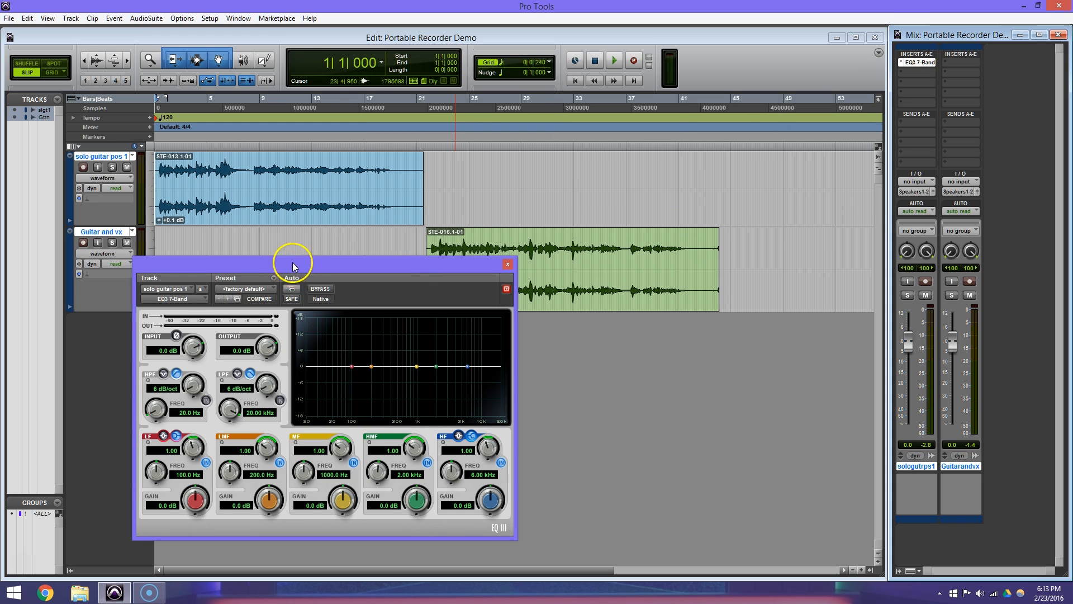
drag(294, 268, 279, 241)
drag(336, 343, 357, 345)
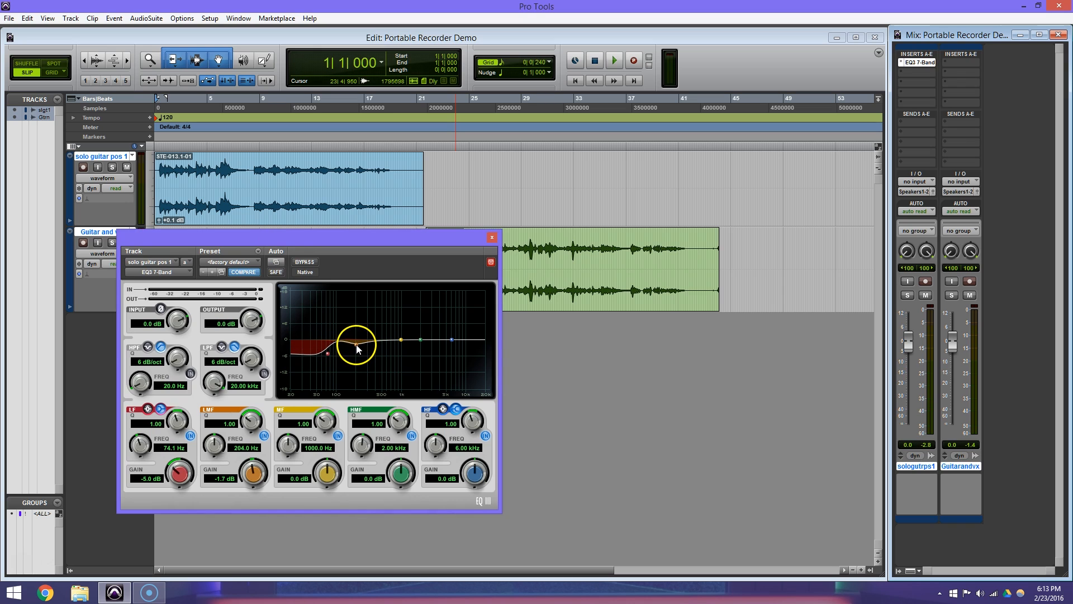
- During playback, compare the EQ3 bypassed and active, leaving it on with its window closed
click(491, 237)
key(space)
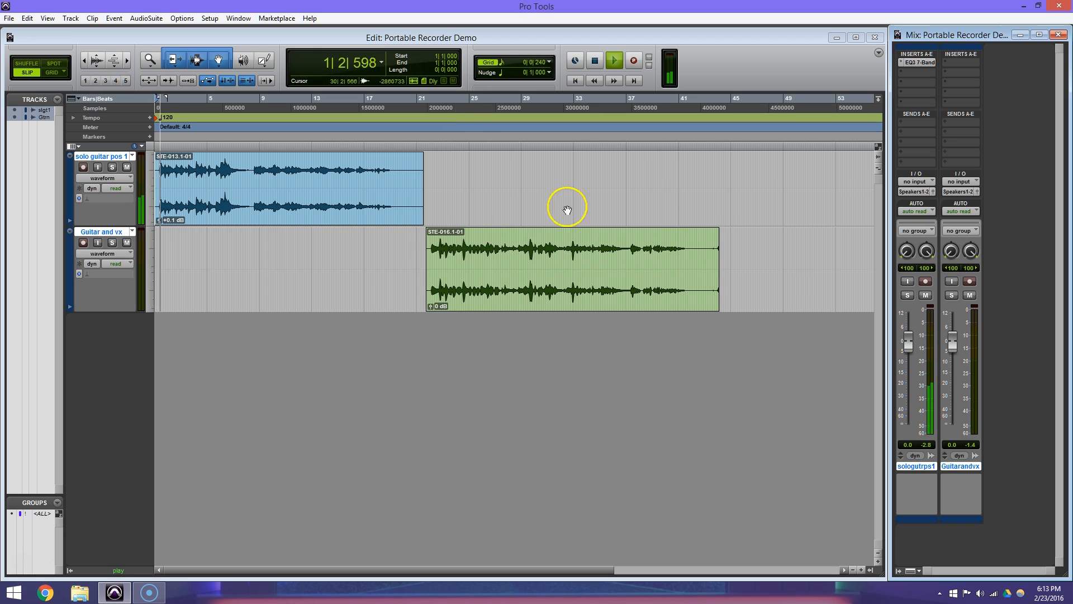
click(924, 64)
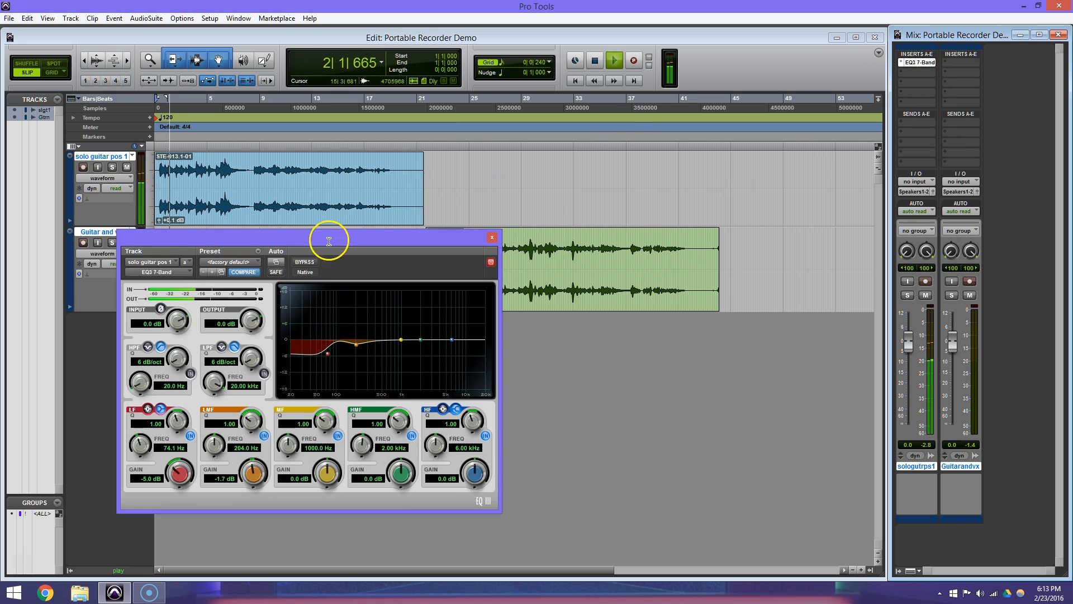
click(300, 264)
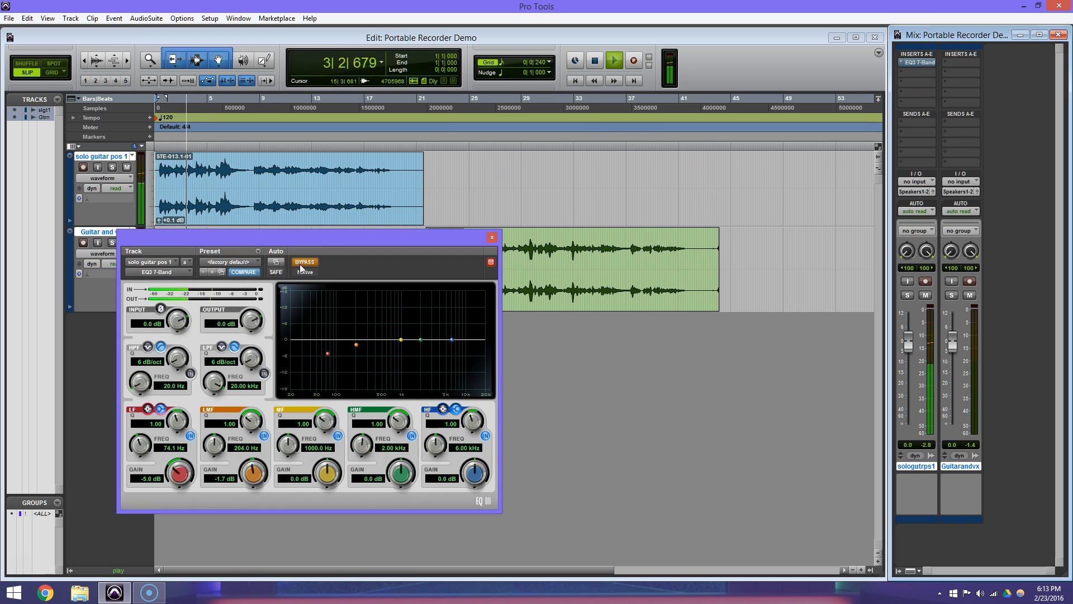
click(300, 264)
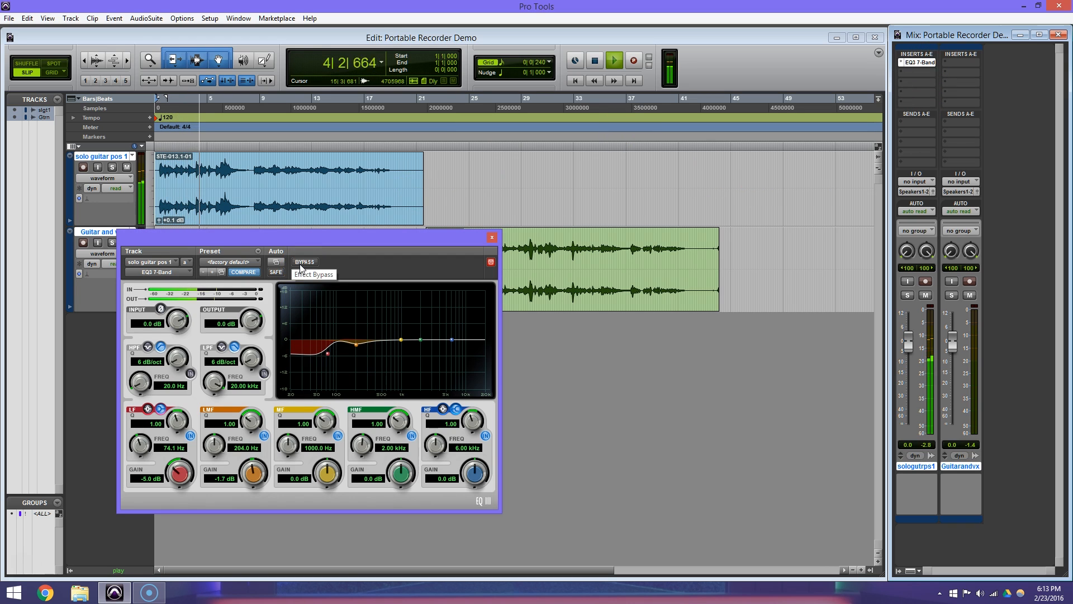
key(space)
click(493, 237)
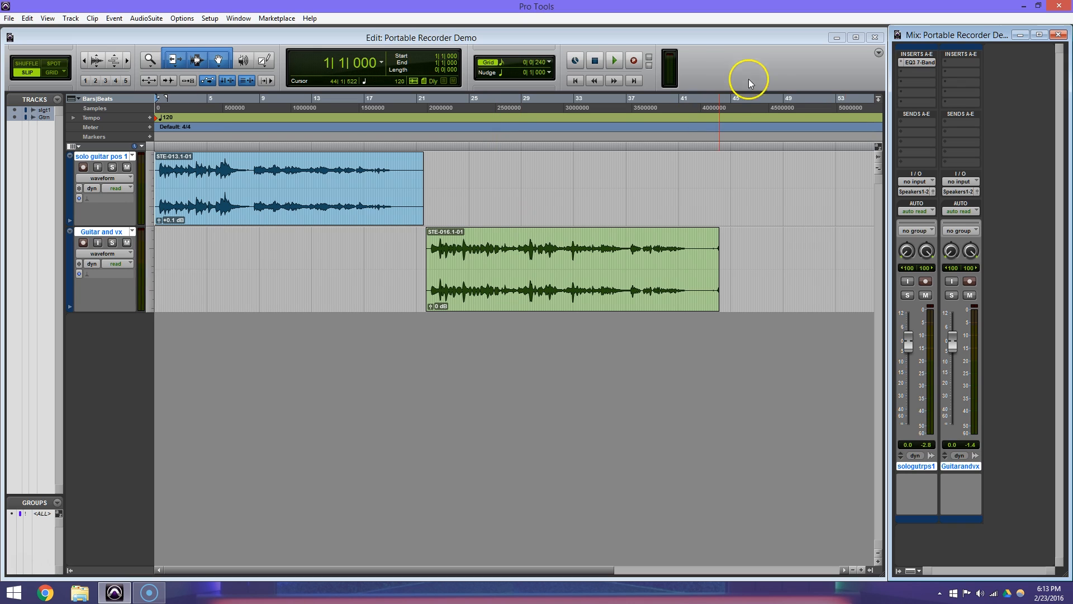
click(918, 72)
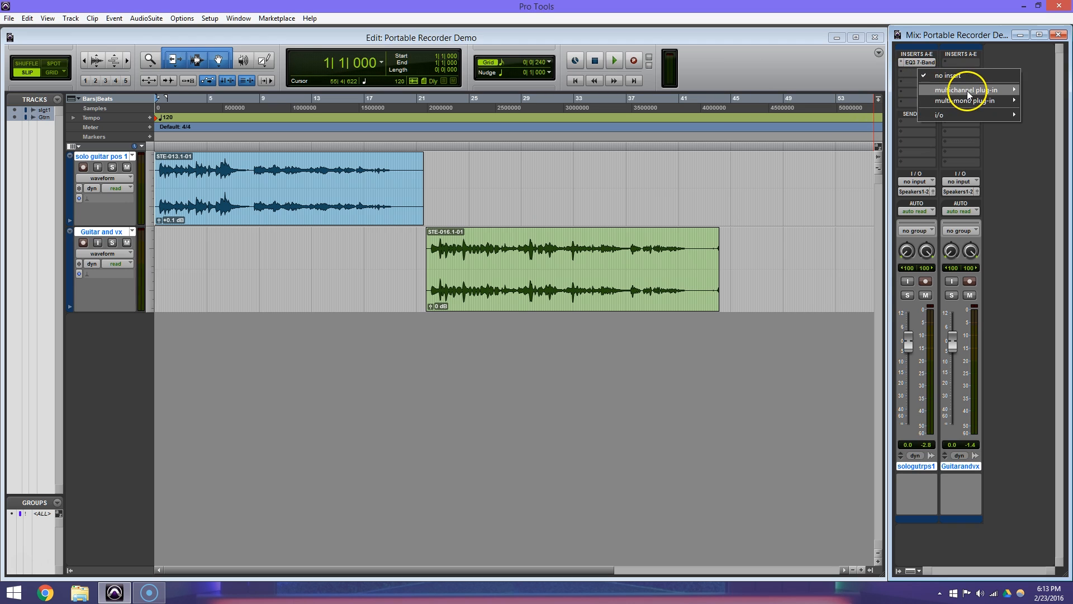
- Add Softube Saturation Knob as the second insert, set it to Keep Low, and audition it
mouse_move(920, 89)
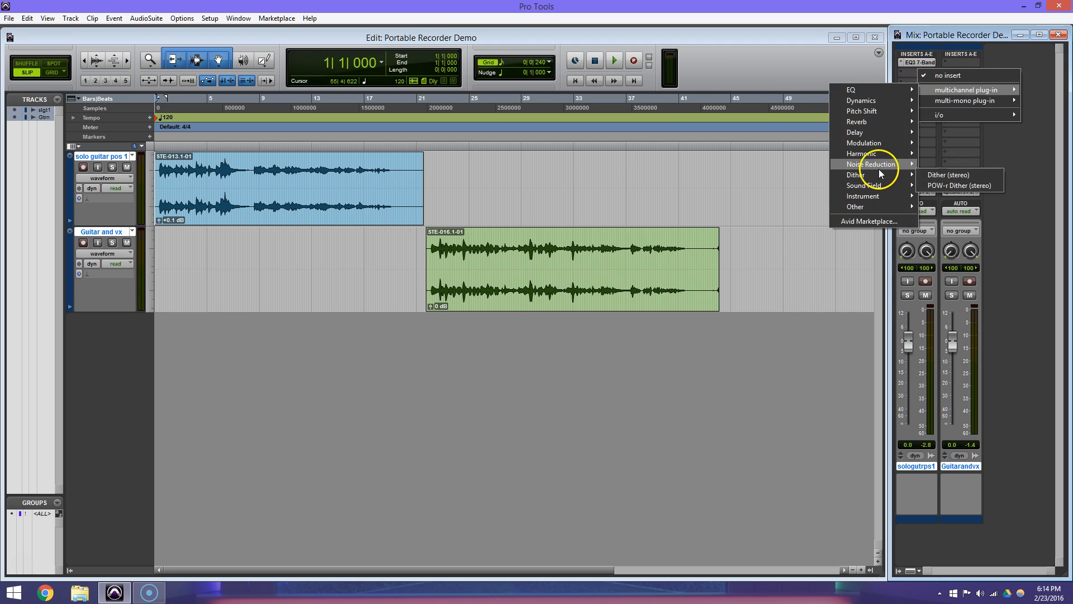
mouse_move(873, 153)
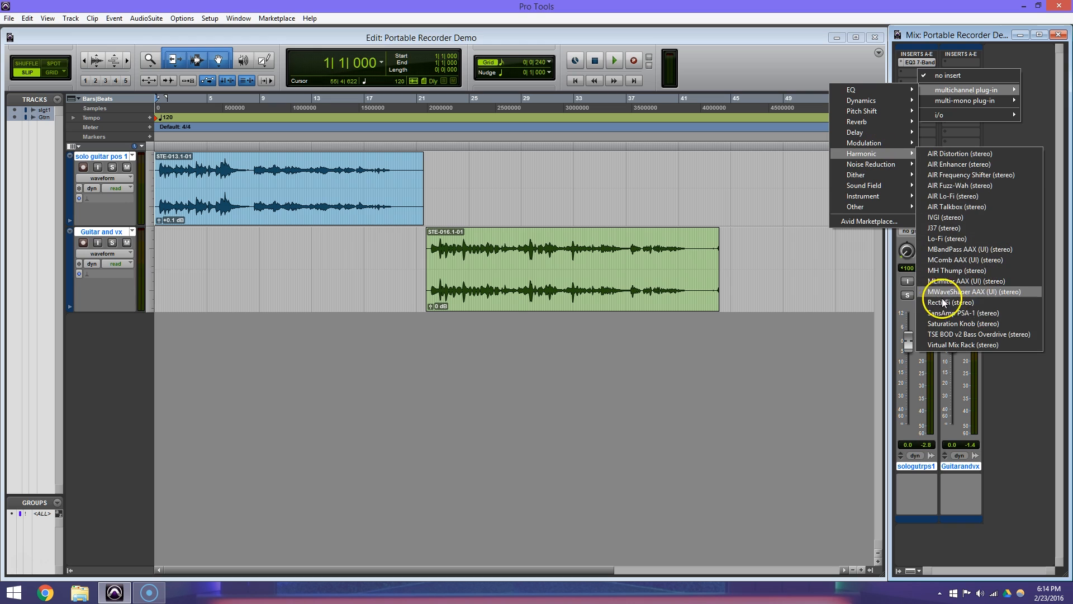
click(980, 323)
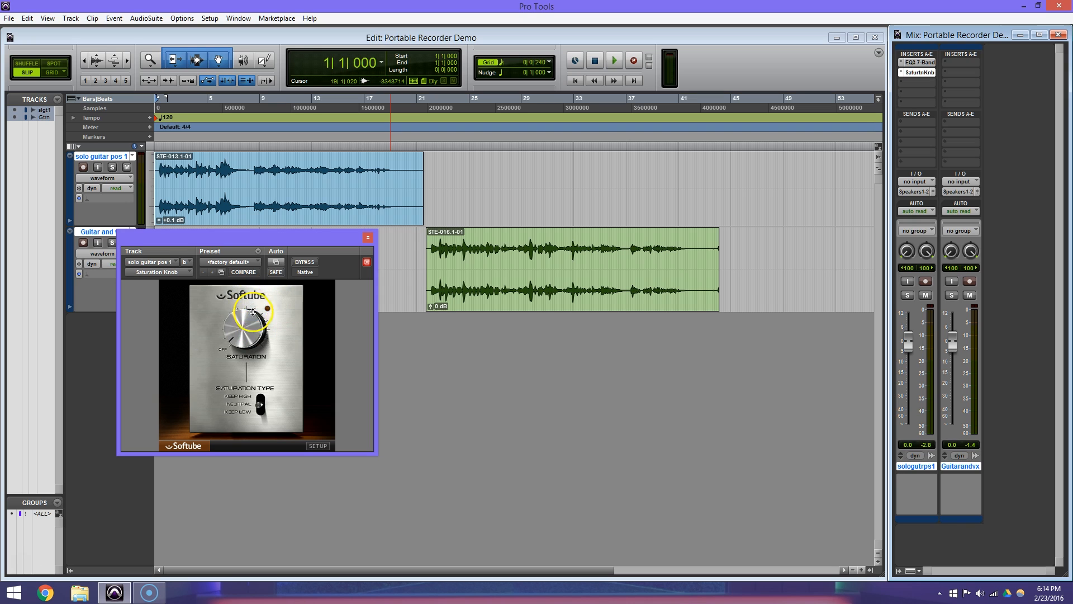
click(246, 412)
key(space)
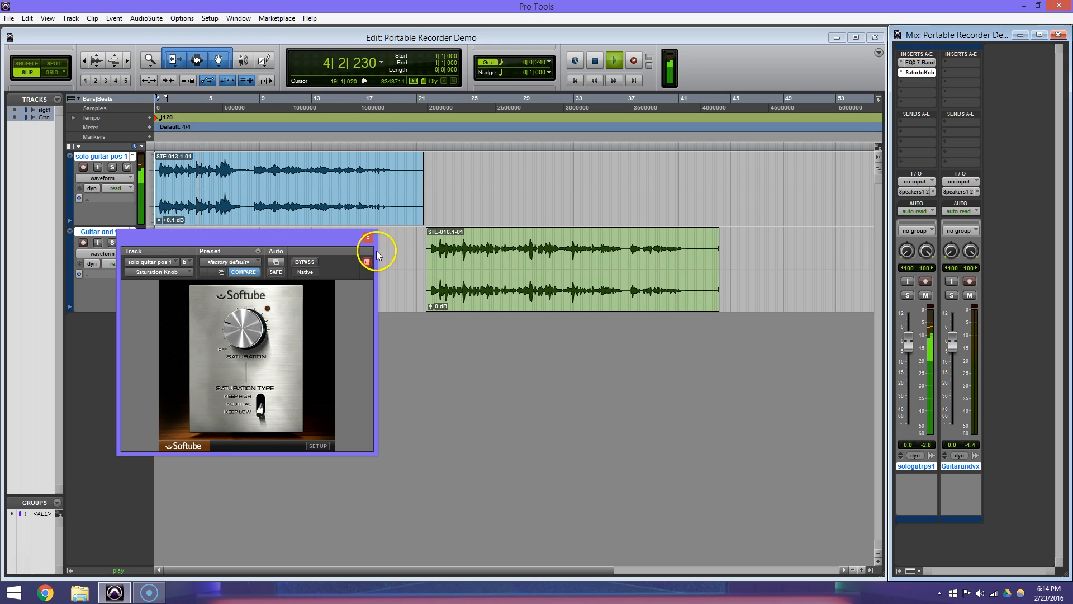
key(space)
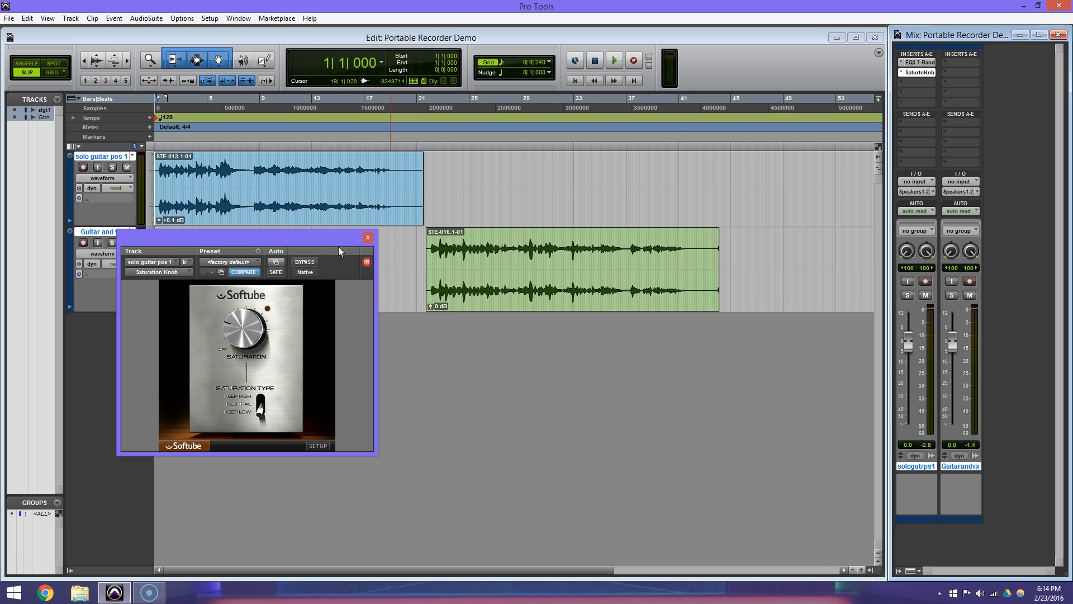
click(367, 237)
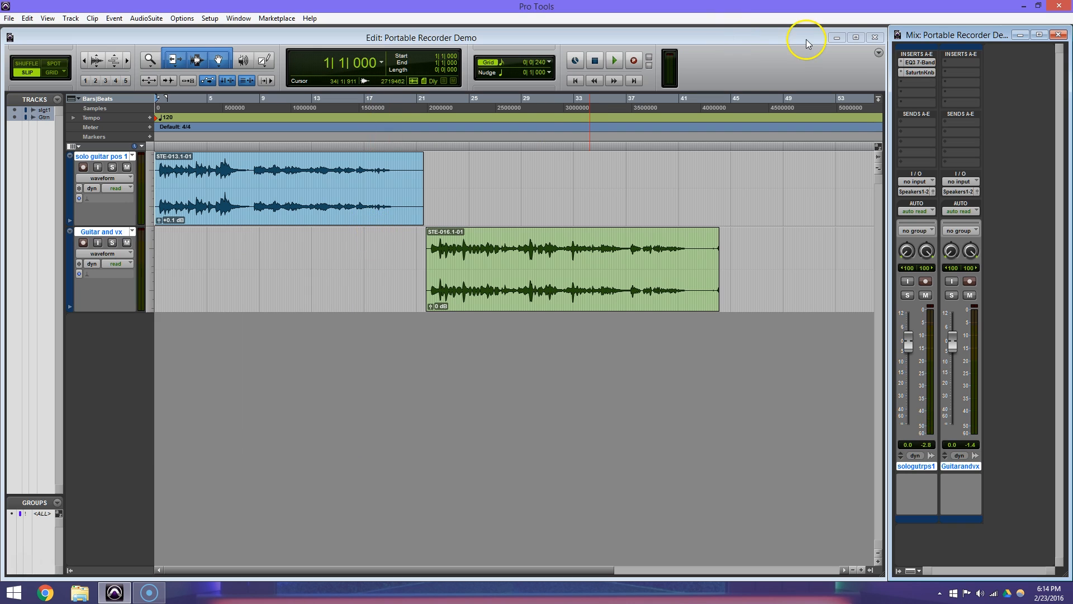
- Add a DC8C2 compressor as the third insert with the classic opto compressor preset, then audition it
click(914, 83)
mouse_move(941, 104)
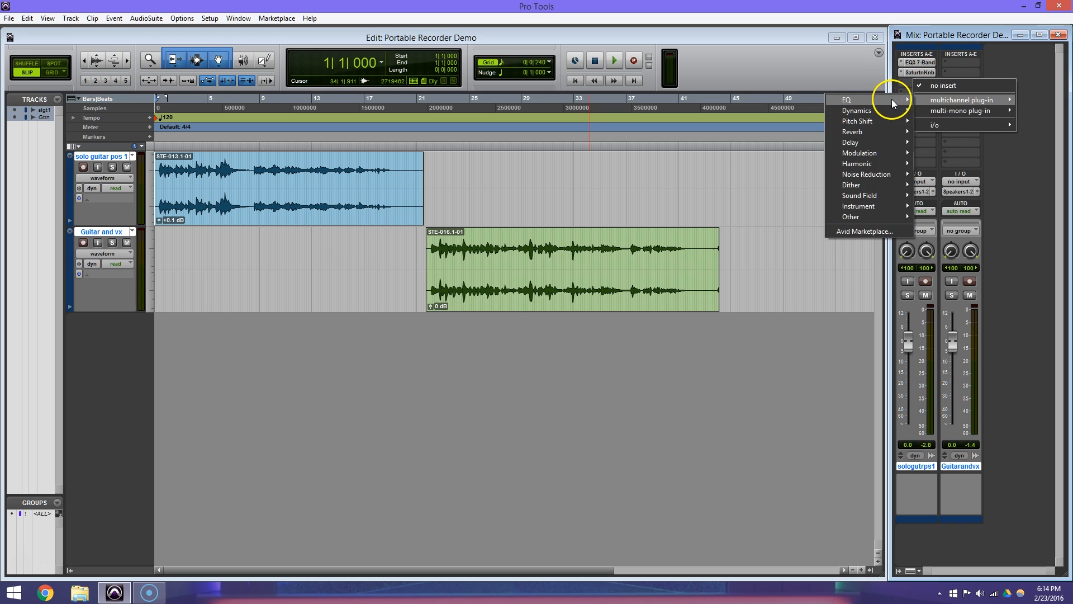
mouse_move(910, 112)
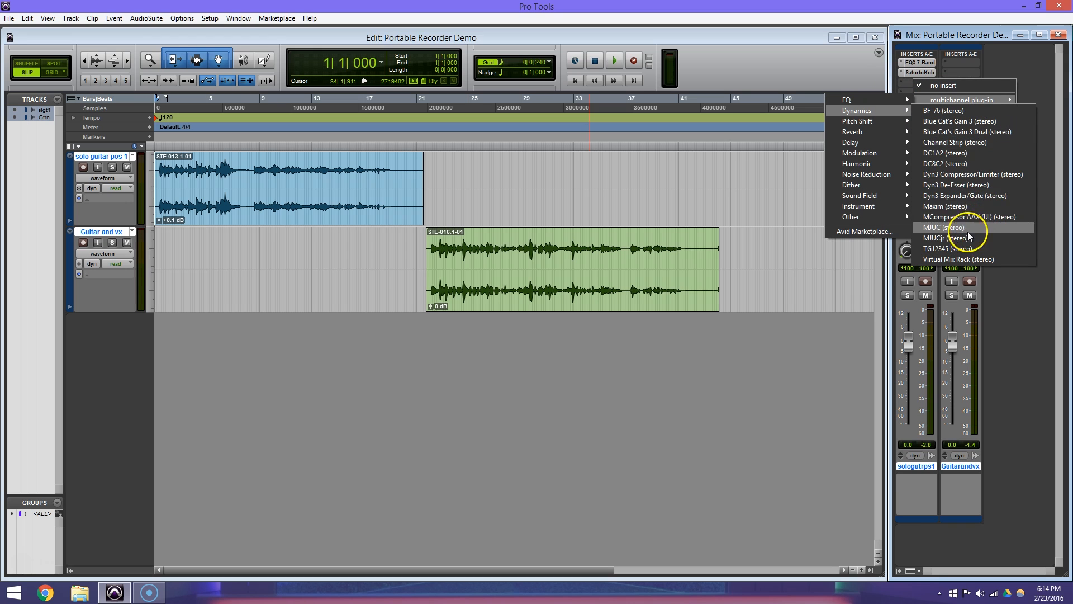
click(957, 164)
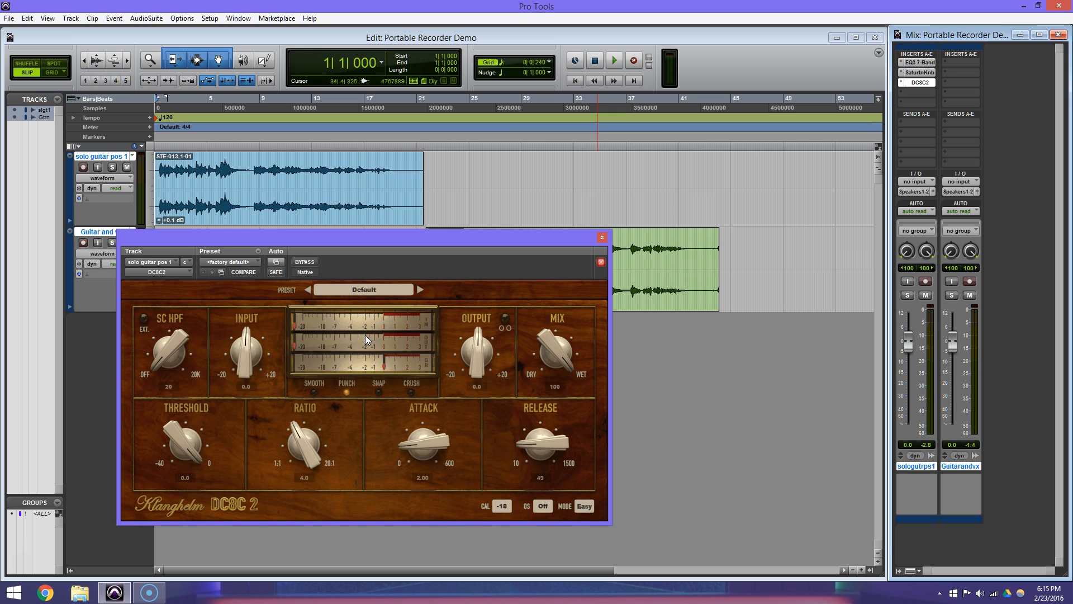
click(364, 288)
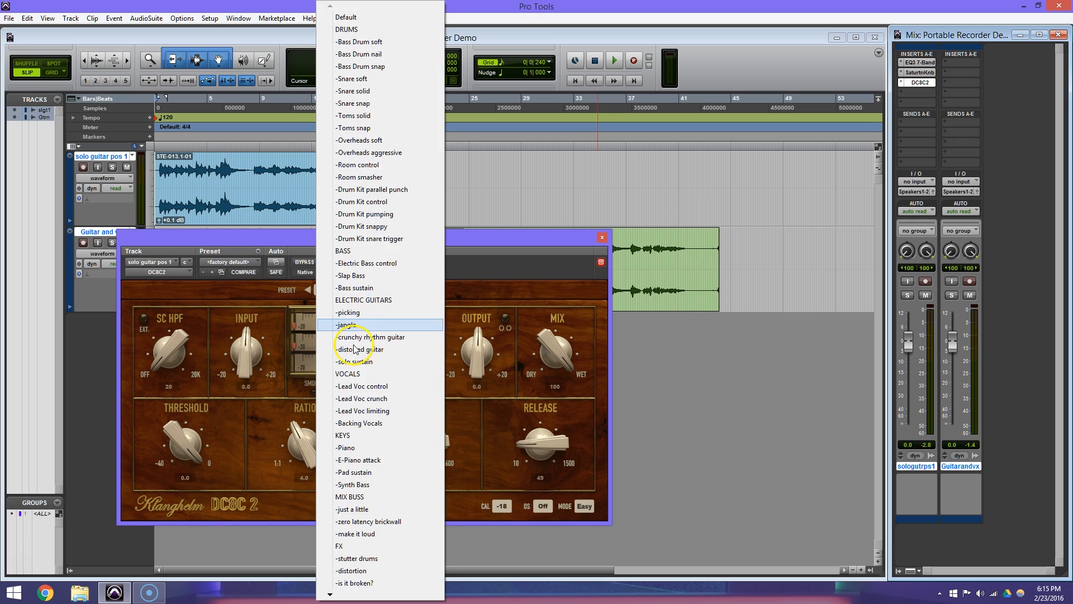
scroll(348, 566, down, 3)
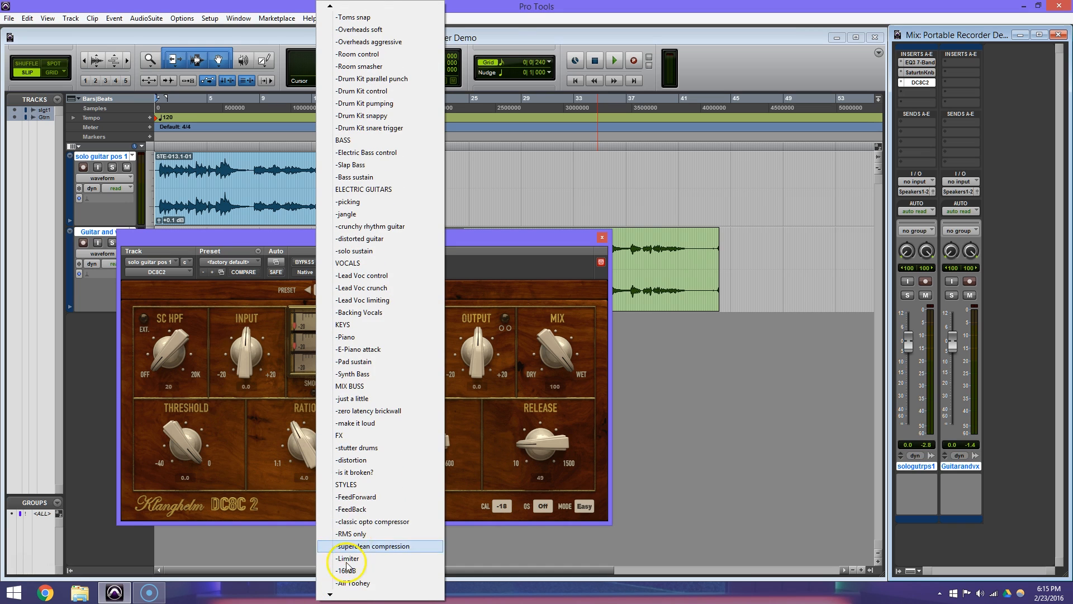
click(387, 521)
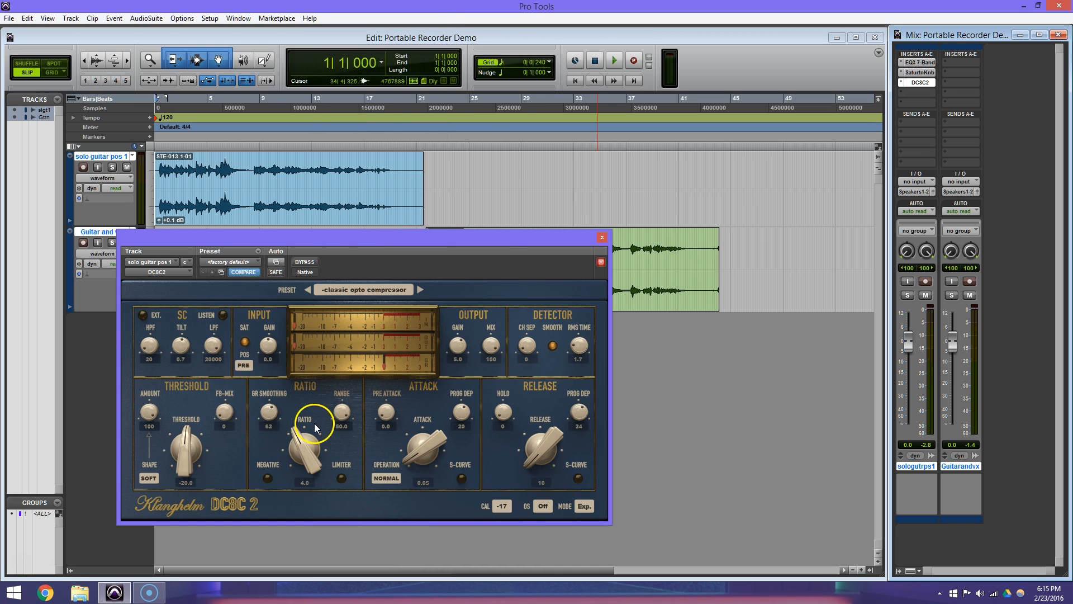
key(space)
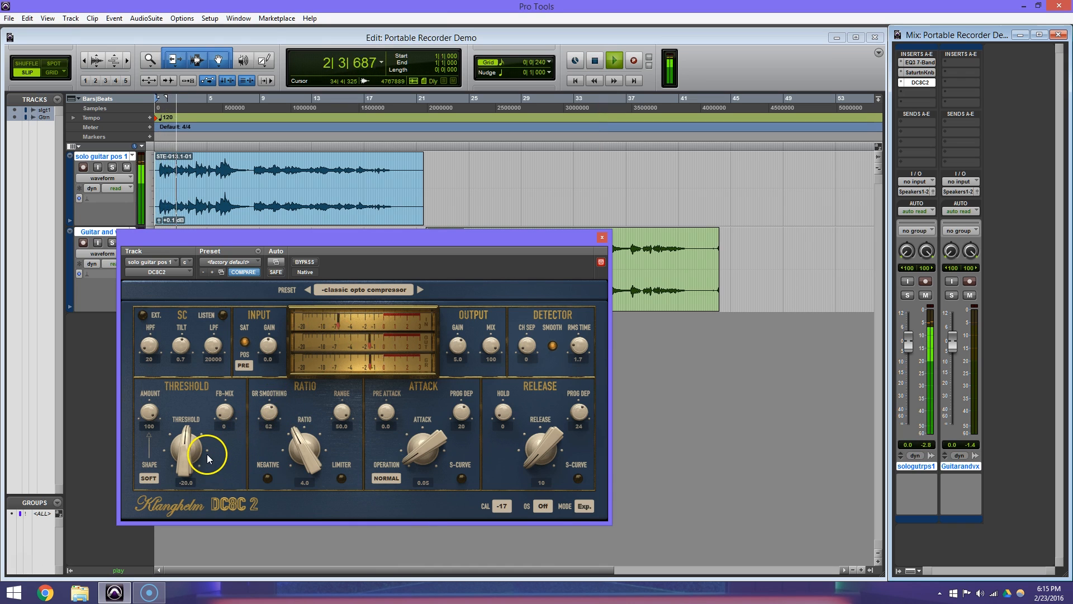
key(space)
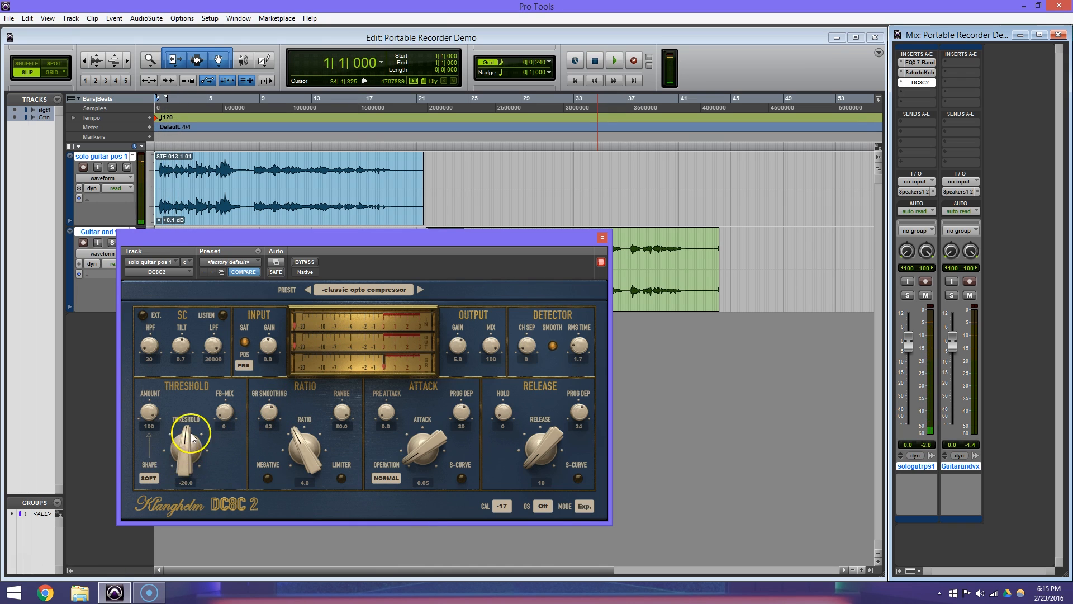
- Switch off the DC8C2 saturation and raise its threshold to about -18.4 while listening
click(243, 363)
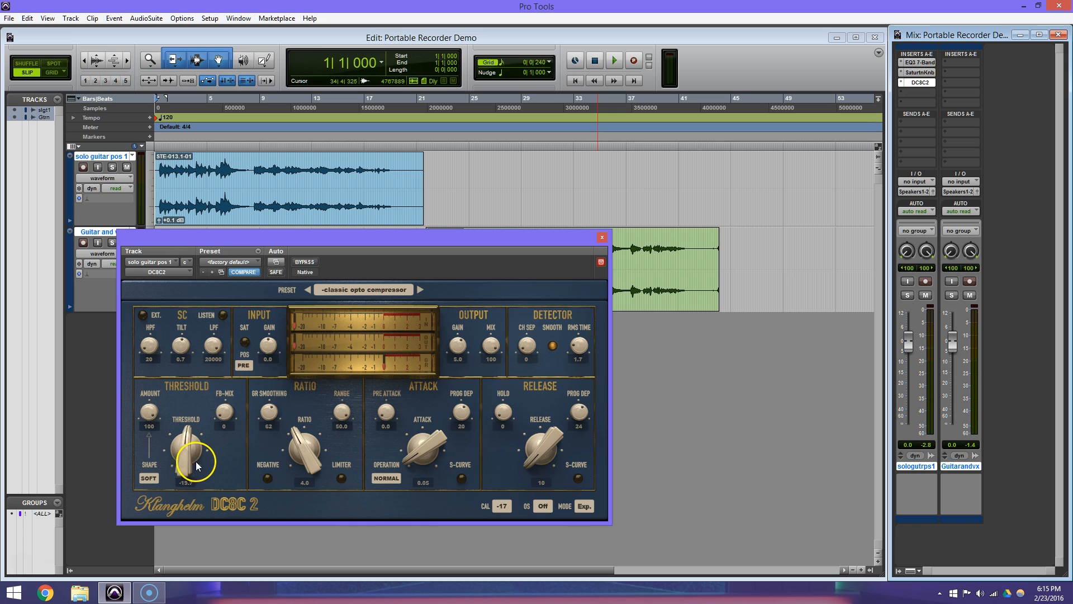
key(space)
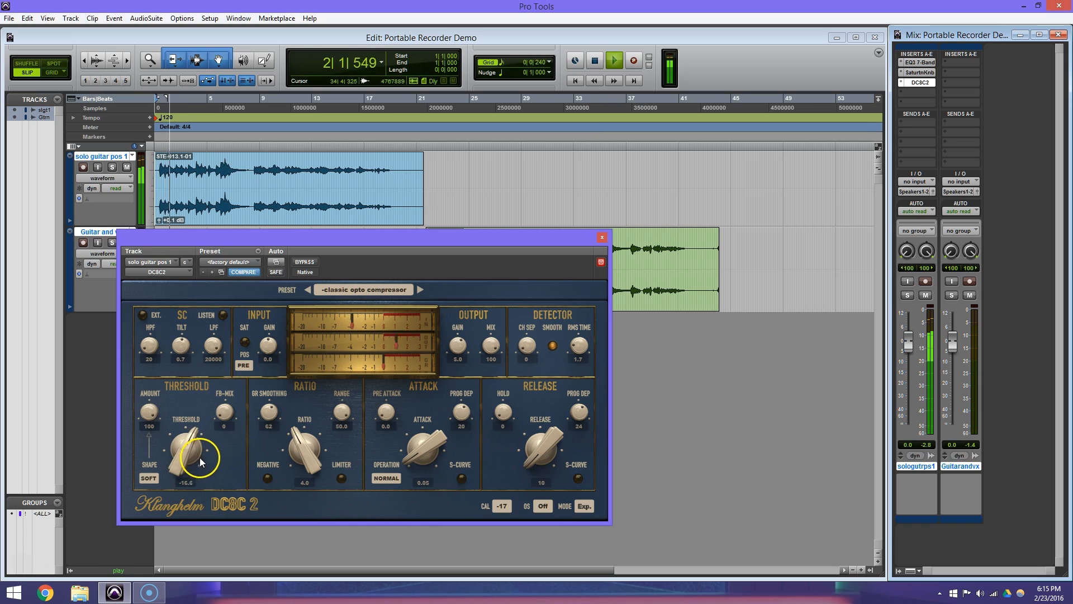
drag(206, 454, 186, 468)
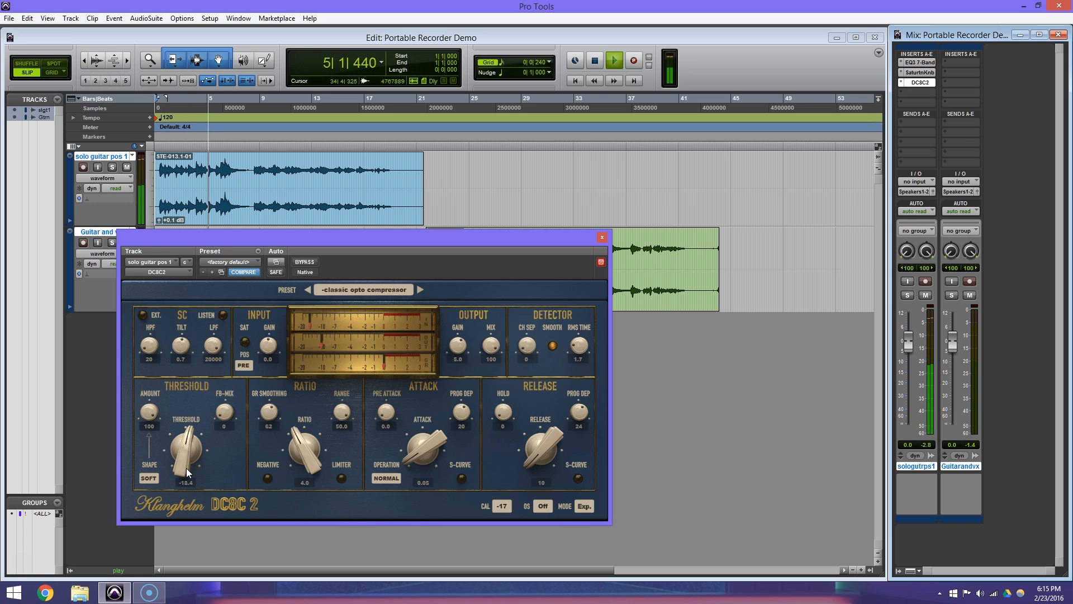
key(space)
click(196, 436)
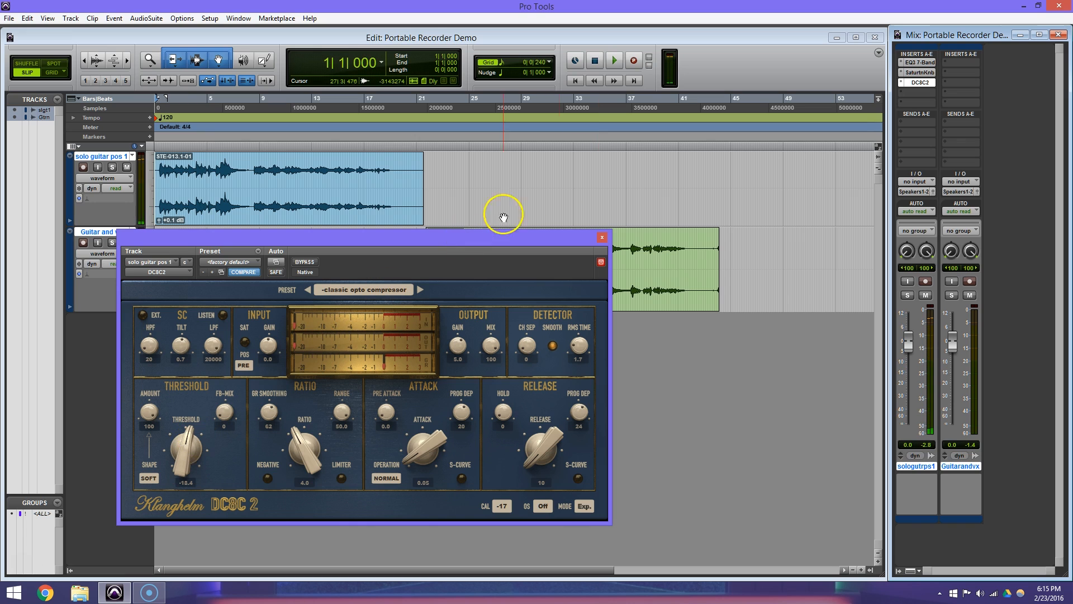
click(602, 239)
click(912, 123)
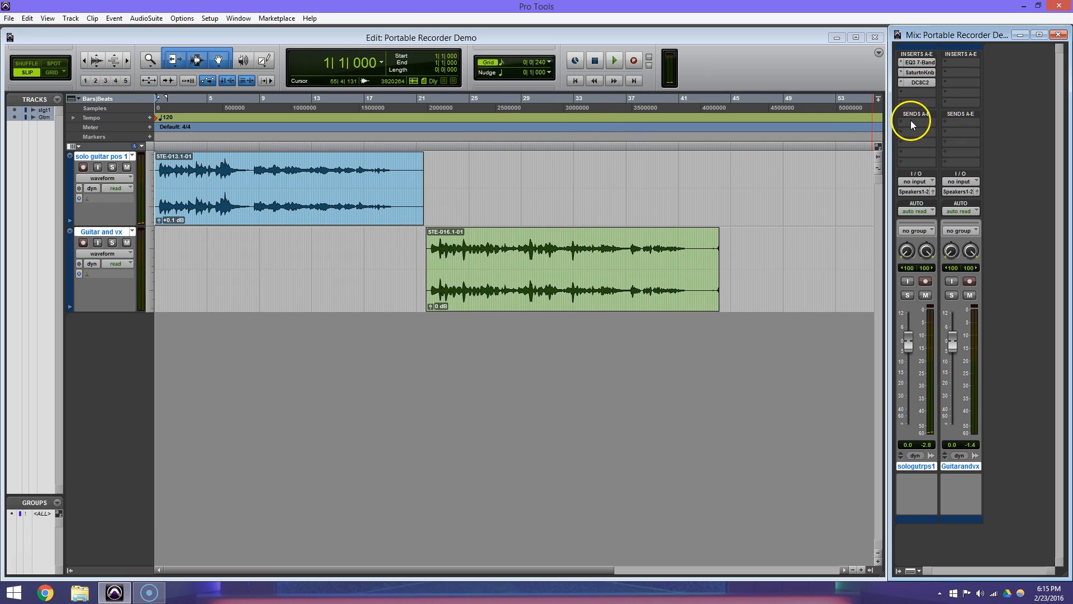
- Add a D-Verb reverb as the fourth insert on solo guitar and audition it
click(922, 93)
mouse_move(930, 109)
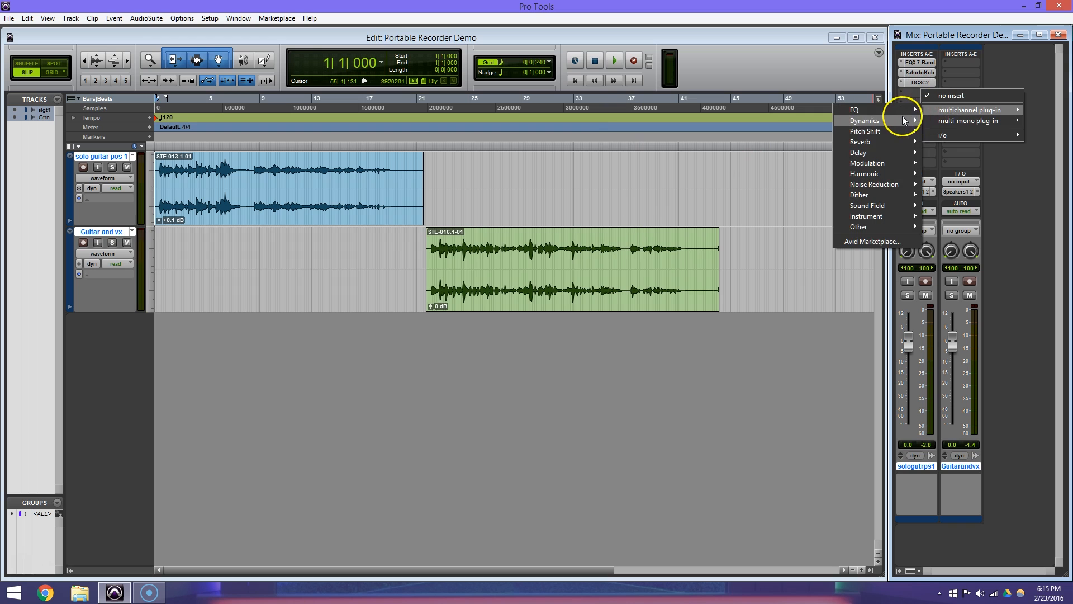
mouse_move(882, 175)
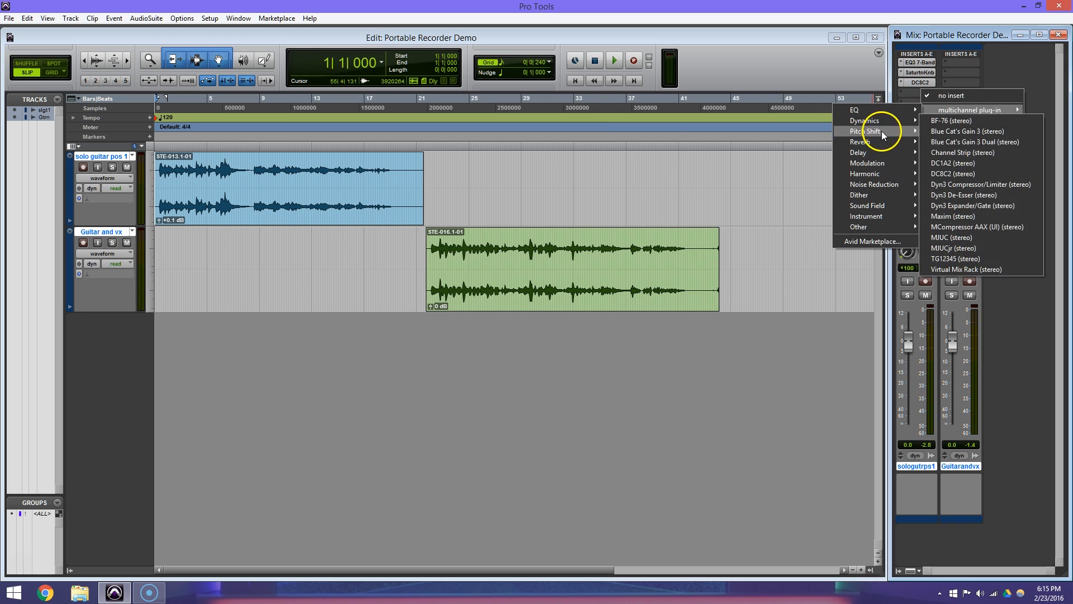
mouse_move(877, 141)
click(969, 178)
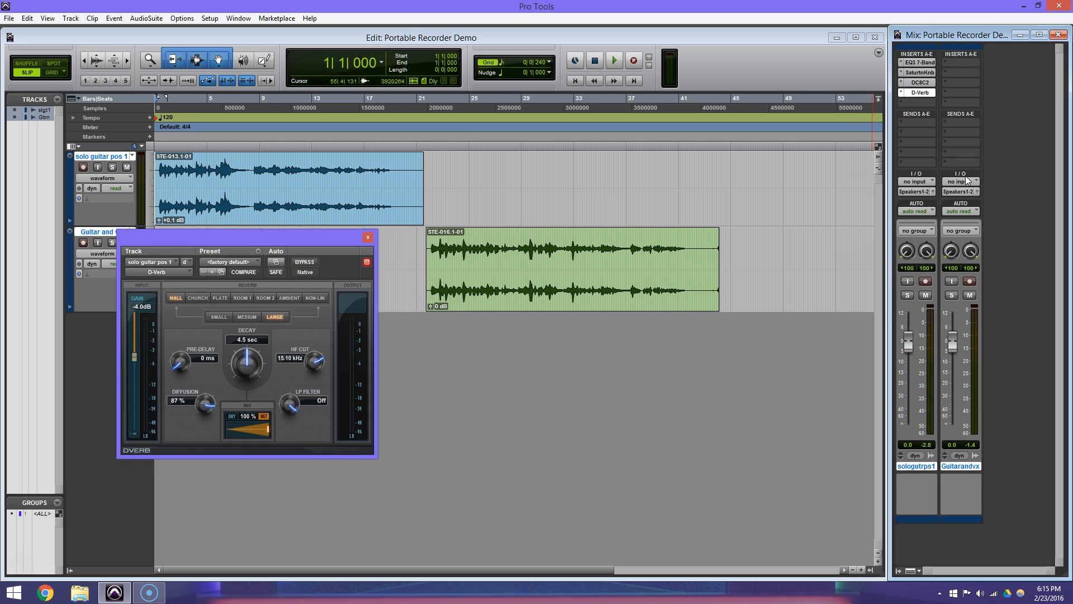
key(space)
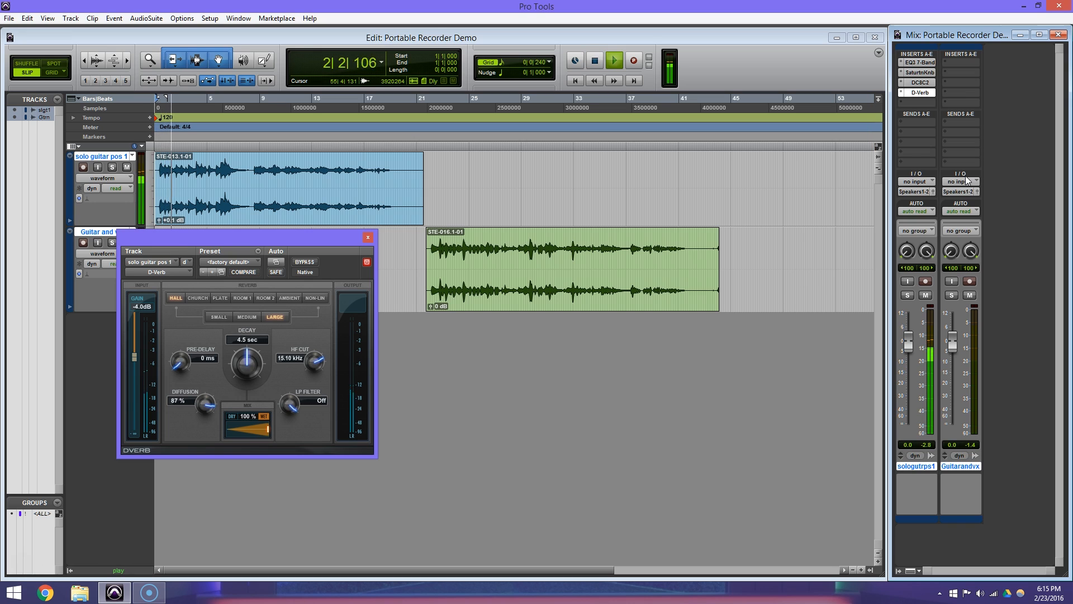
key(space)
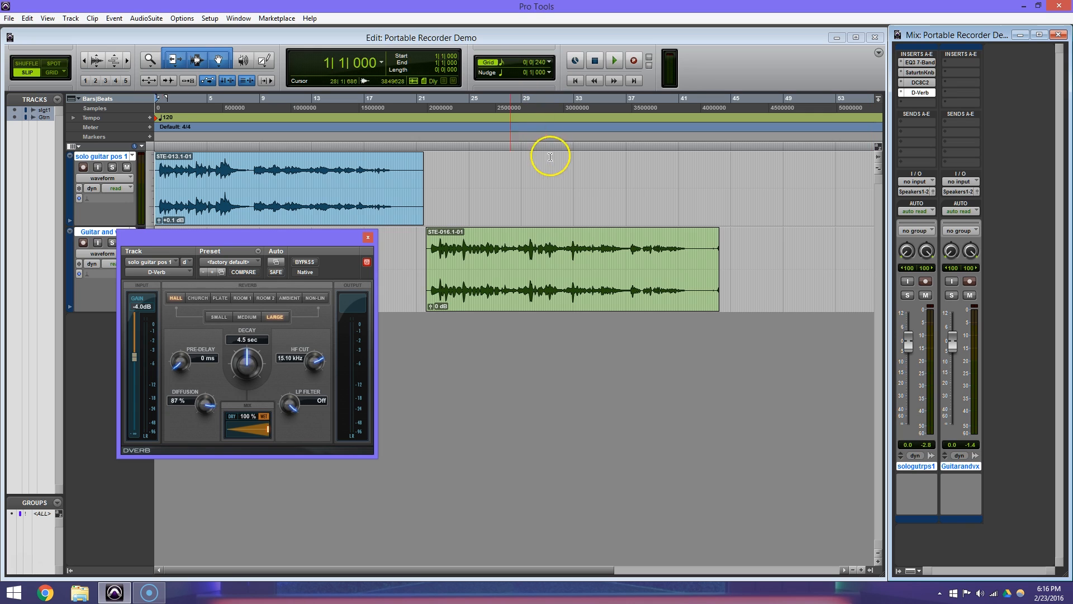
- Shorten the reverb decay to 212 ms and set a Small room, comparing against bypass
drag(249, 352, 210, 381)
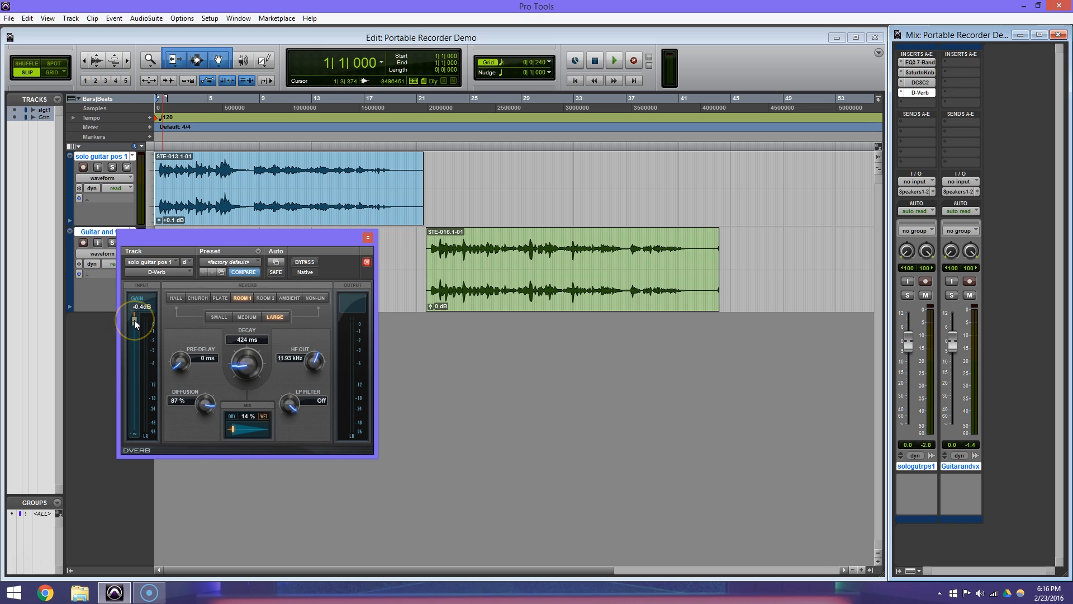
key(space)
click(211, 318)
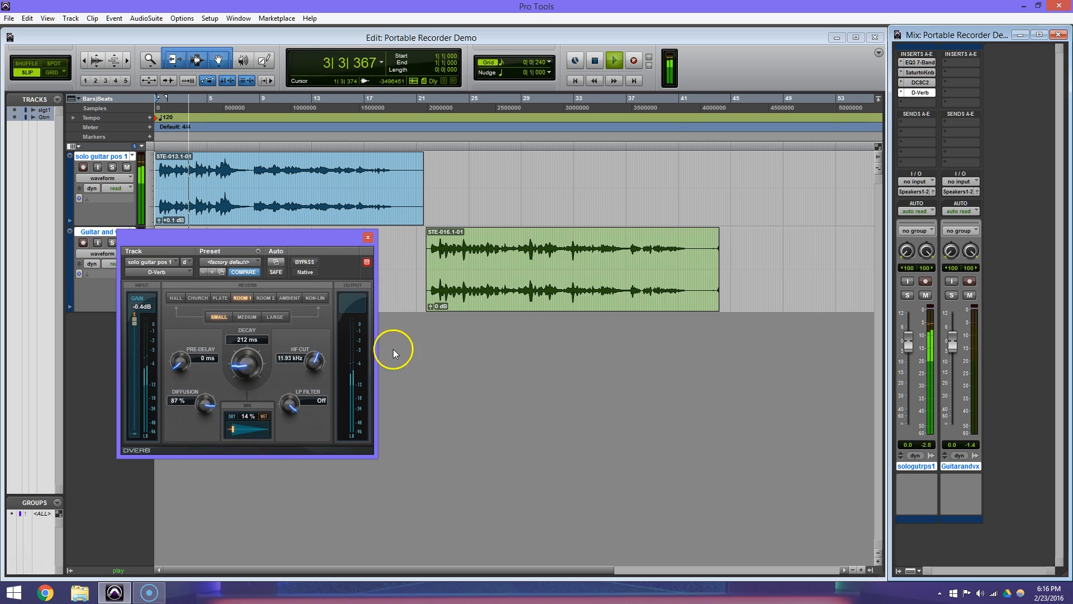
click(303, 262)
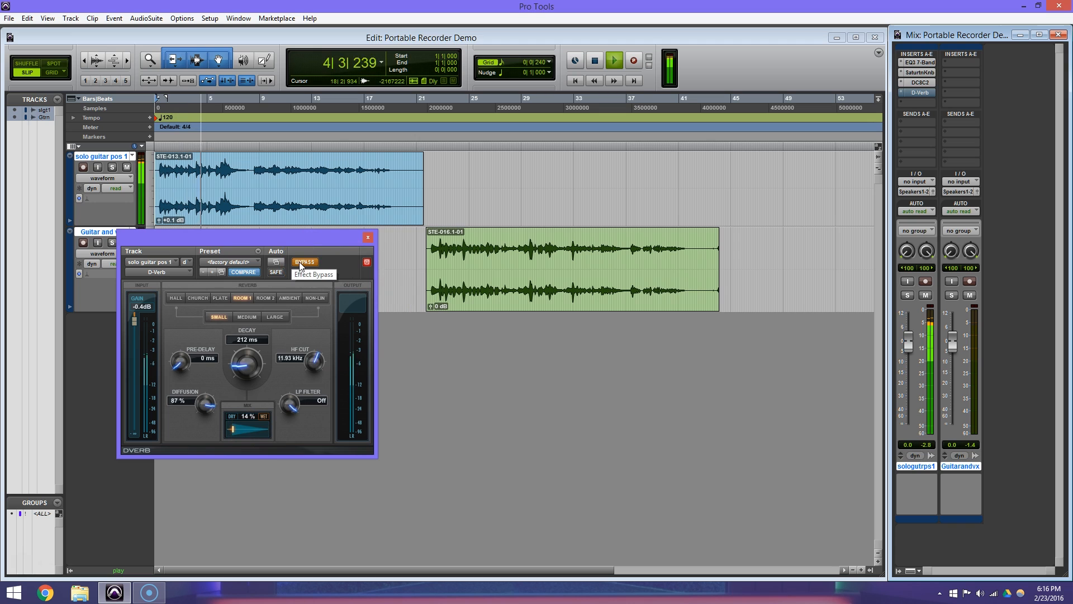
click(299, 262)
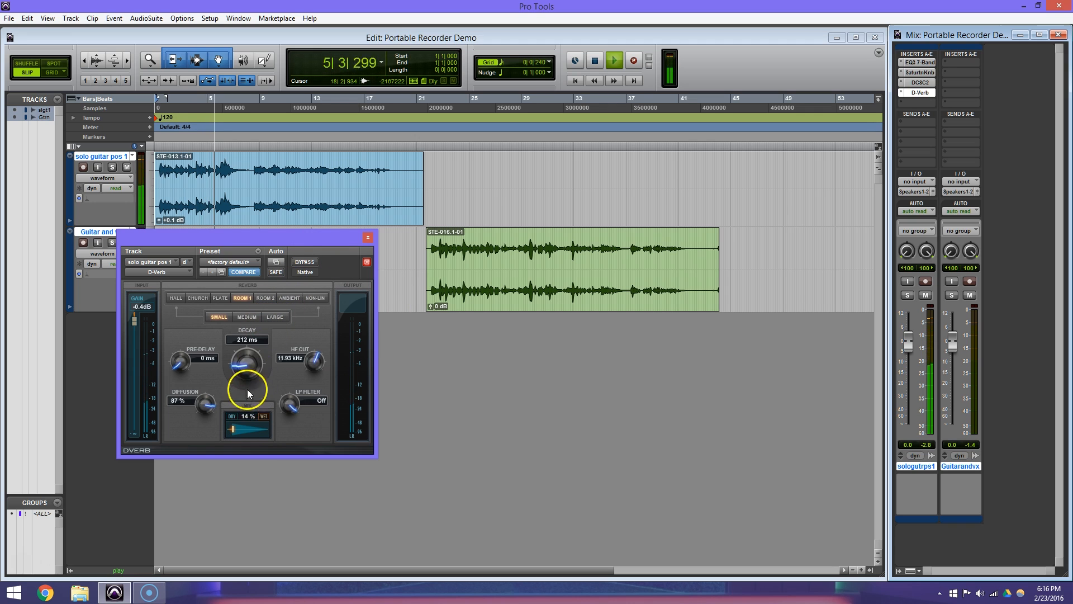
- Raise the D-Verb wet mix to 21%, compare with bypass during playback, and close it
drag(234, 428, 236, 430)
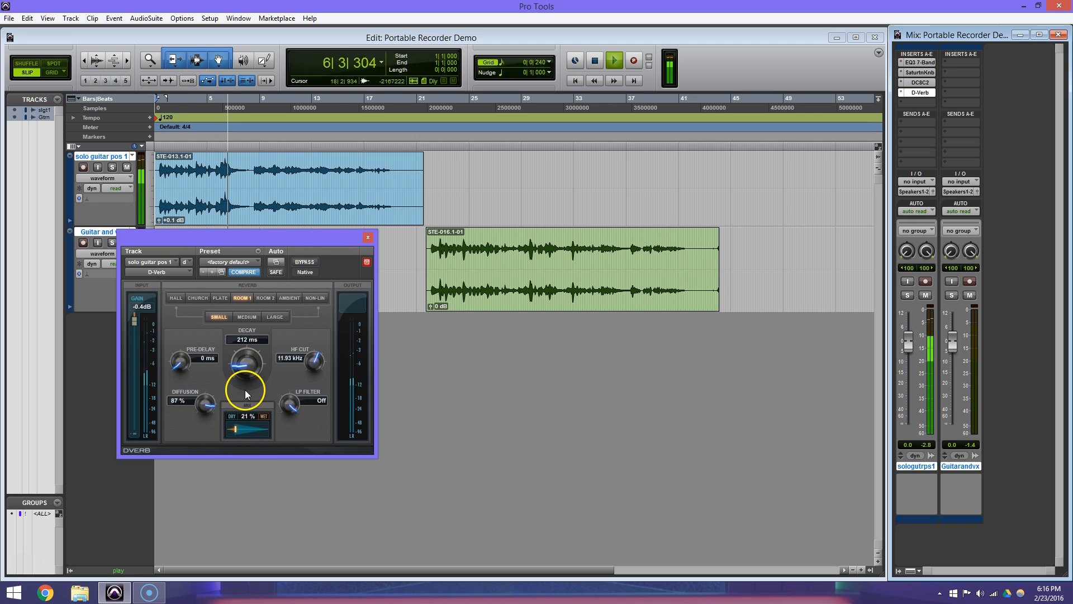
key(space)
key(space)
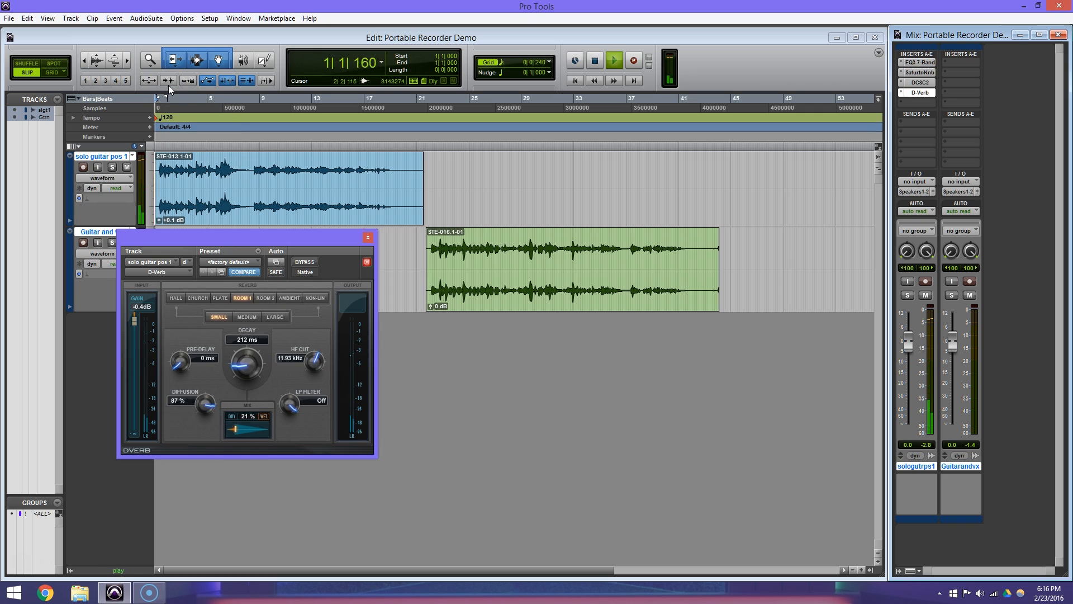
click(305, 264)
click(304, 264)
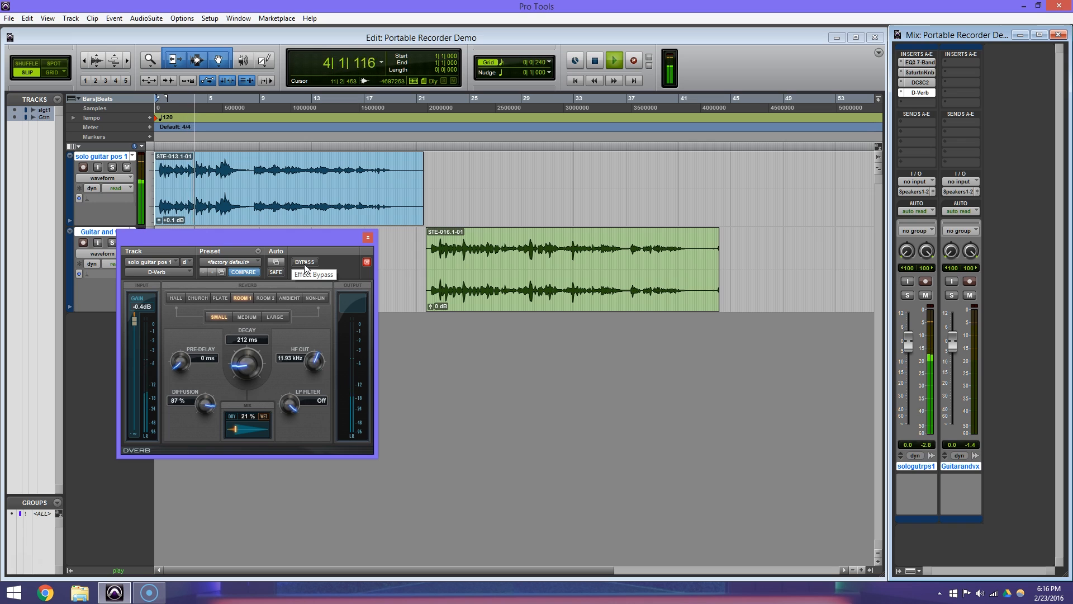
key(space)
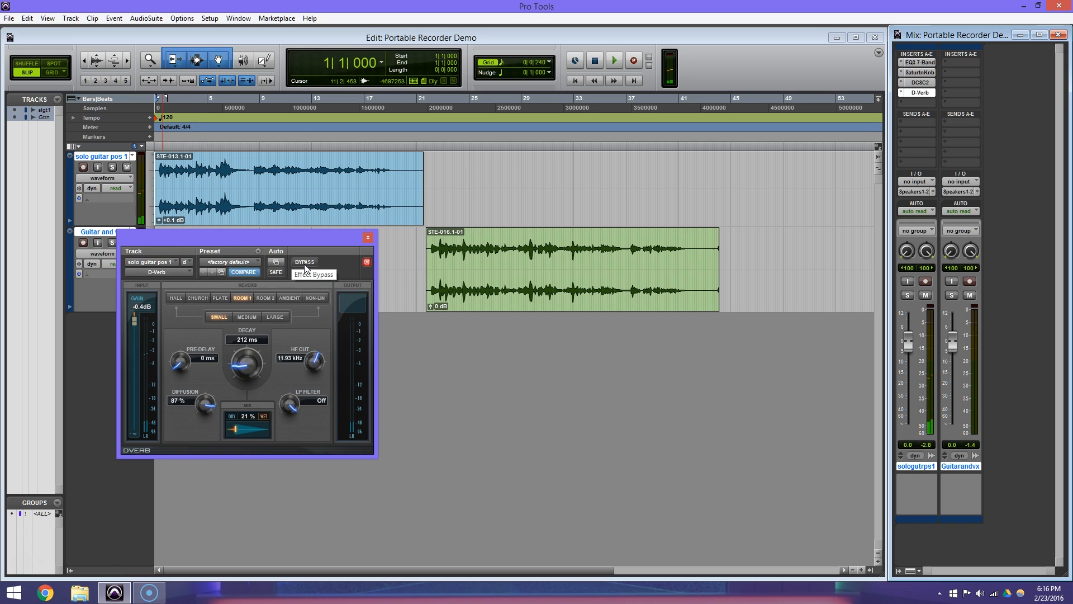
click(368, 237)
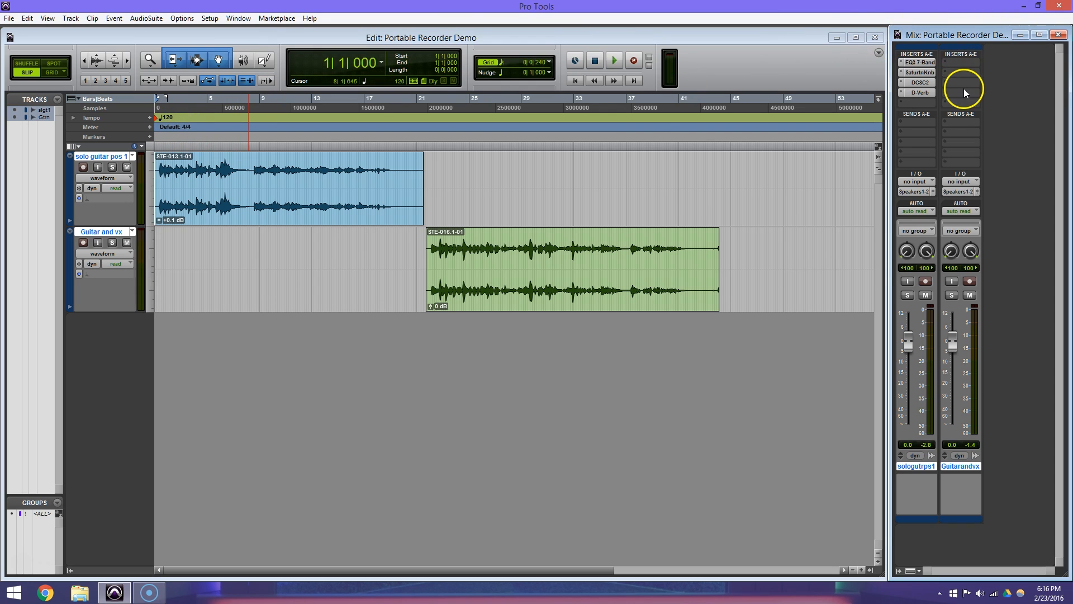
- Move the playhead to 21|4|274, where the Guitar and vx clip starts, and listen
click(429, 100)
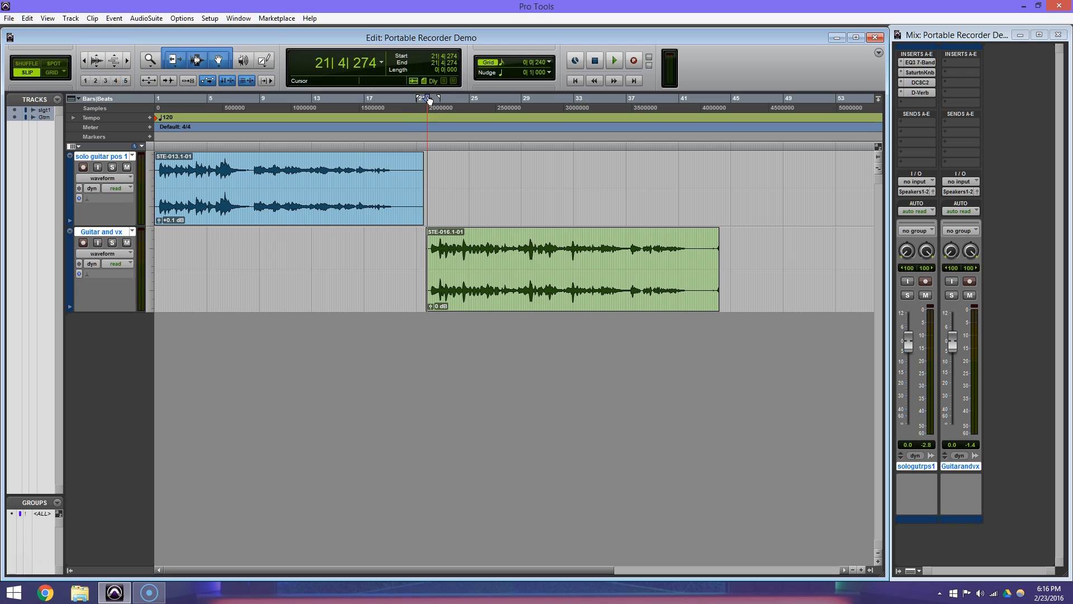
key(space)
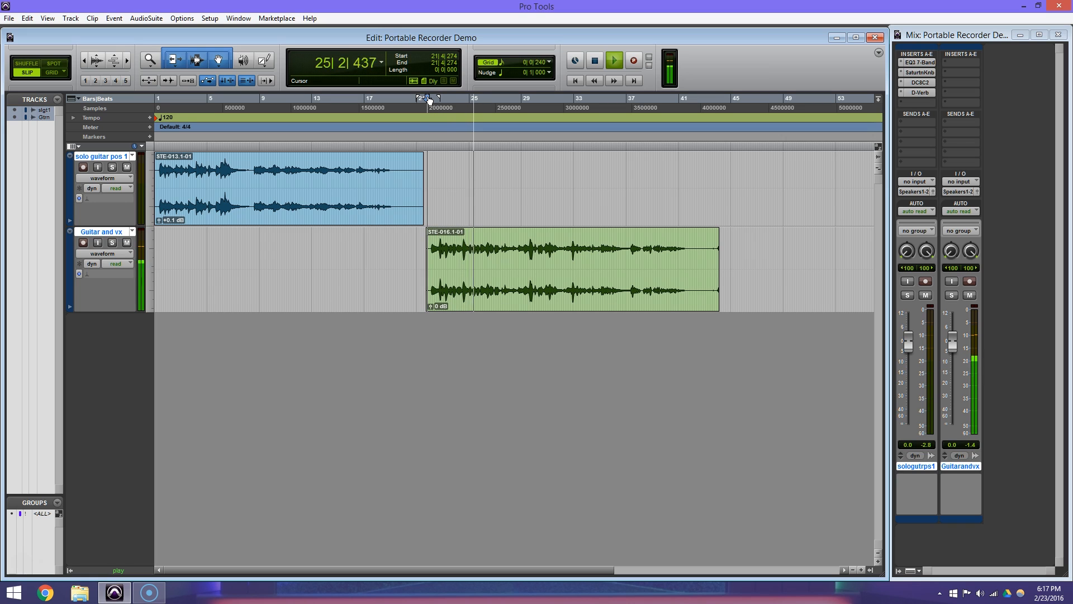
key(space)
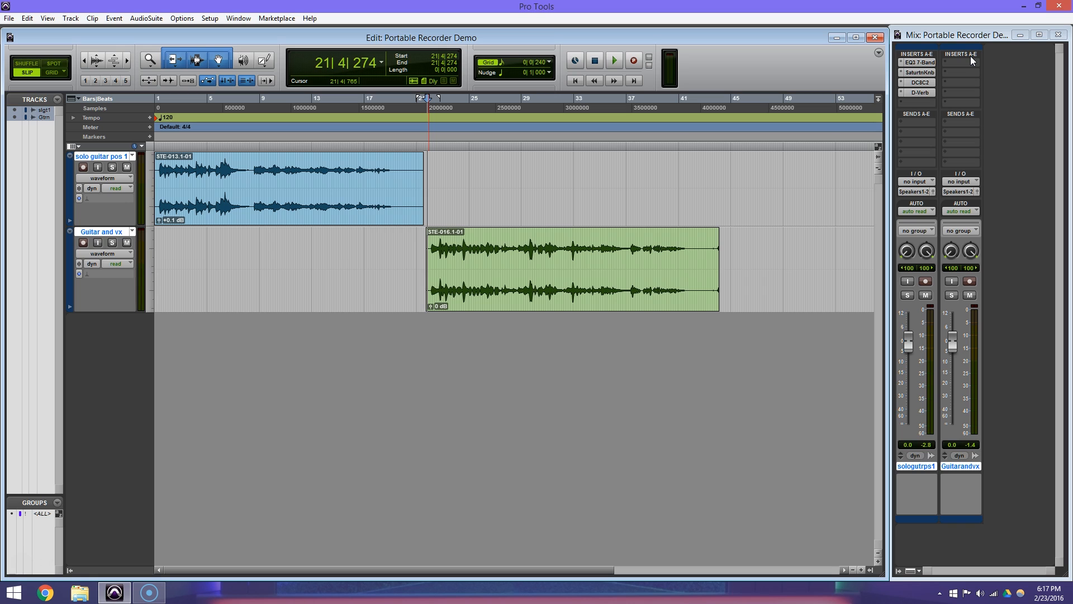
- Add a Saturation Knob to Guitar and vx, set Keep Low, and turn the saturation up
click(961, 62)
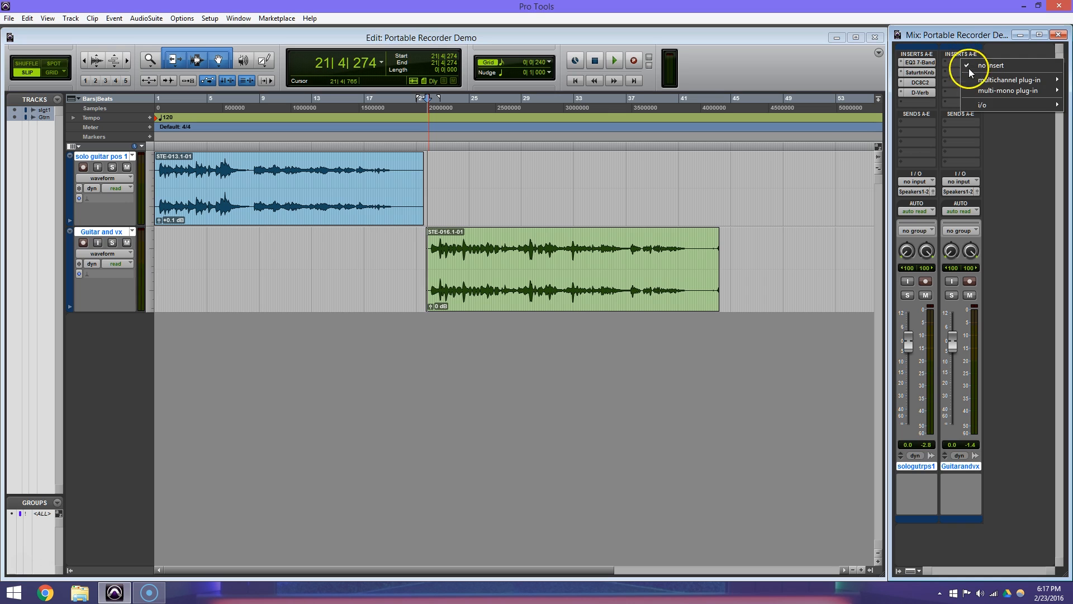
mouse_move(987, 84)
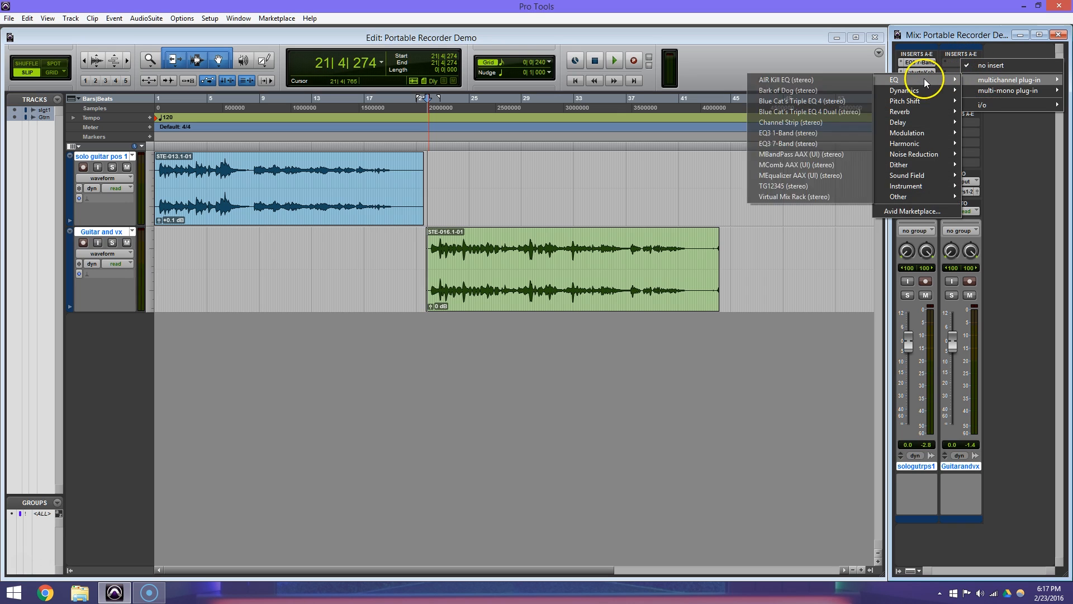
mouse_move(915, 144)
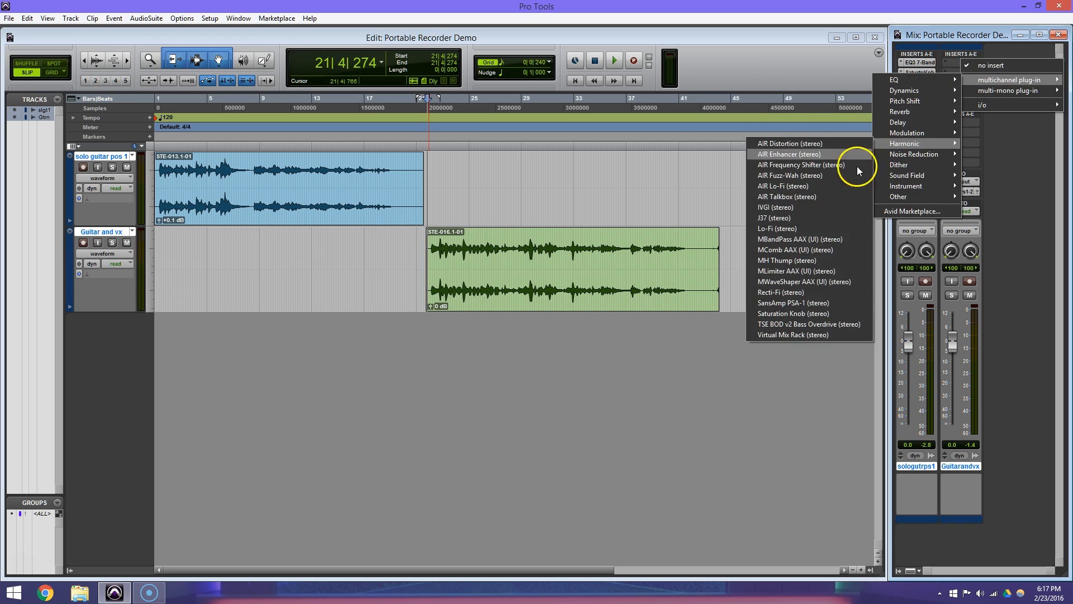
click(799, 314)
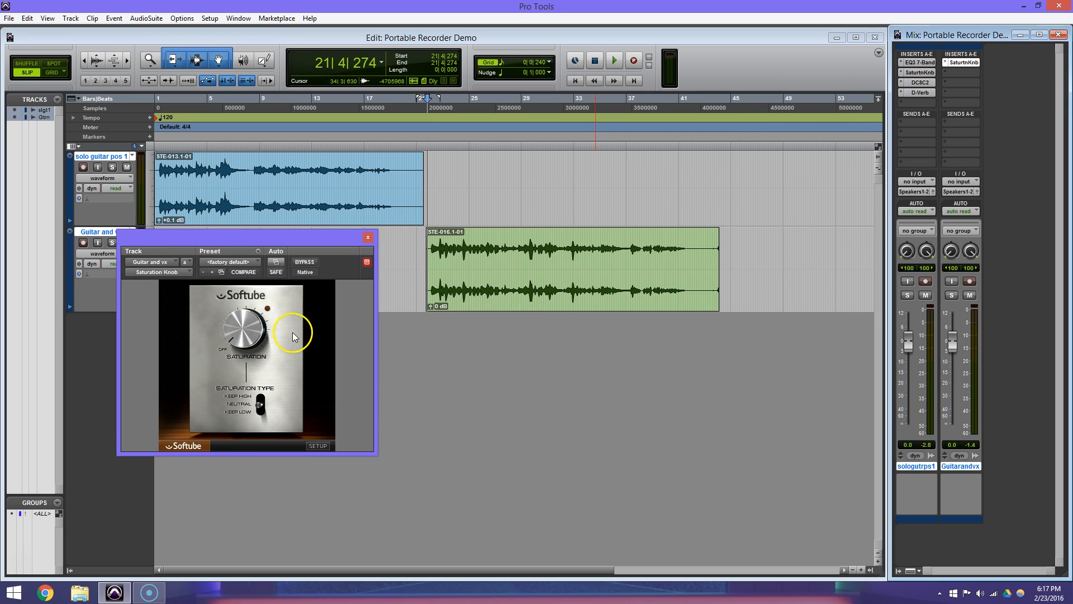
key(space)
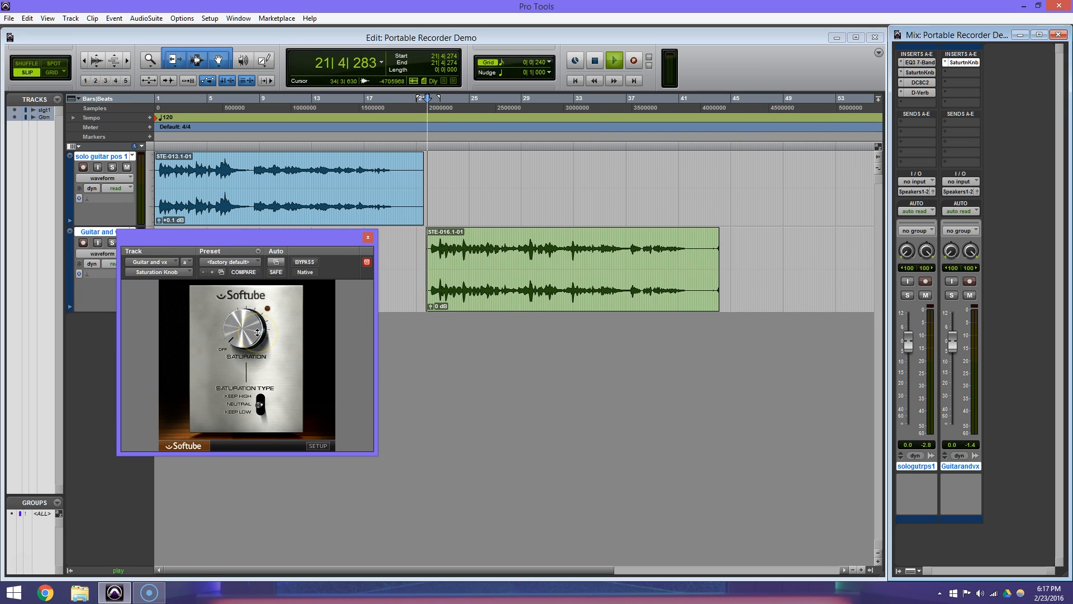
click(247, 413)
mouse_move(250, 347)
mouse_down()
mouse_move(272, 325)
mouse_move(262, 347)
mouse_up()
key(space)
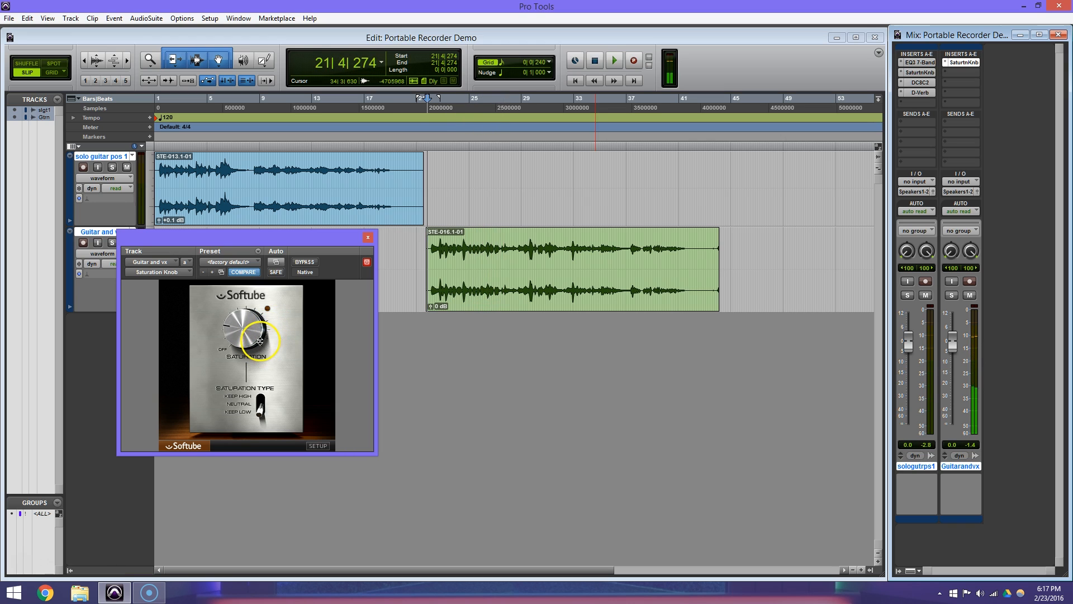
click(387, 244)
click(368, 238)
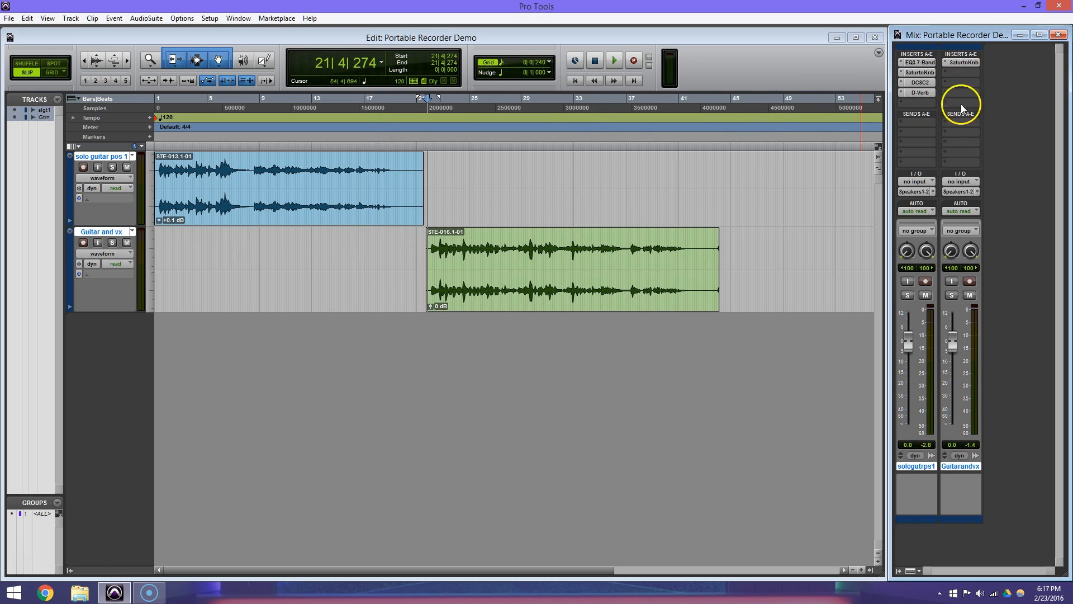
- Add a DC8C2 as the second insert on Guitar and vx with the -classic opto compressor preset
click(957, 72)
mouse_move(994, 94)
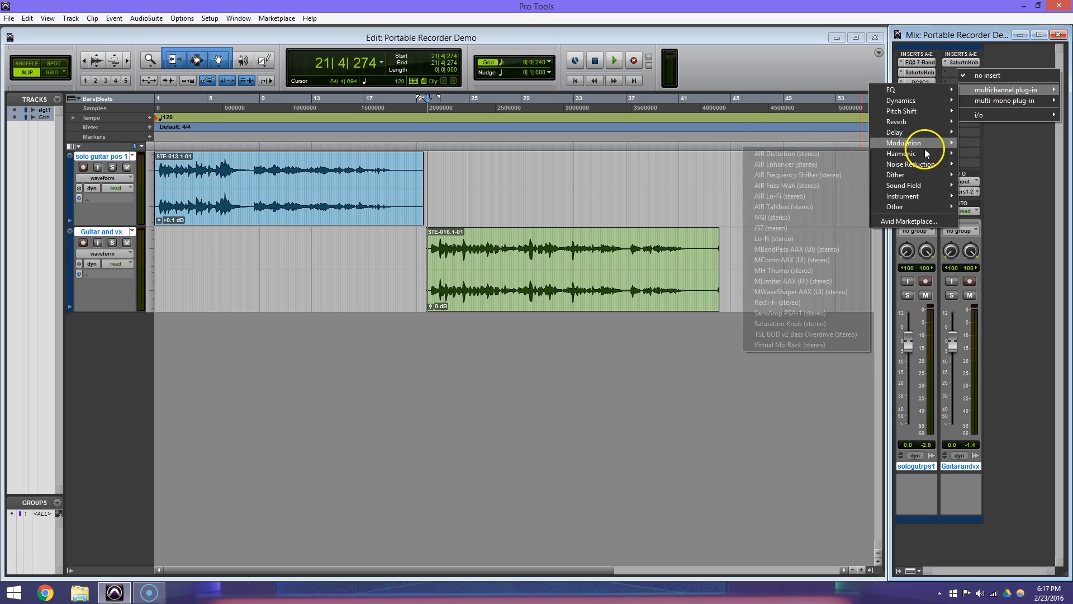
mouse_move(924, 101)
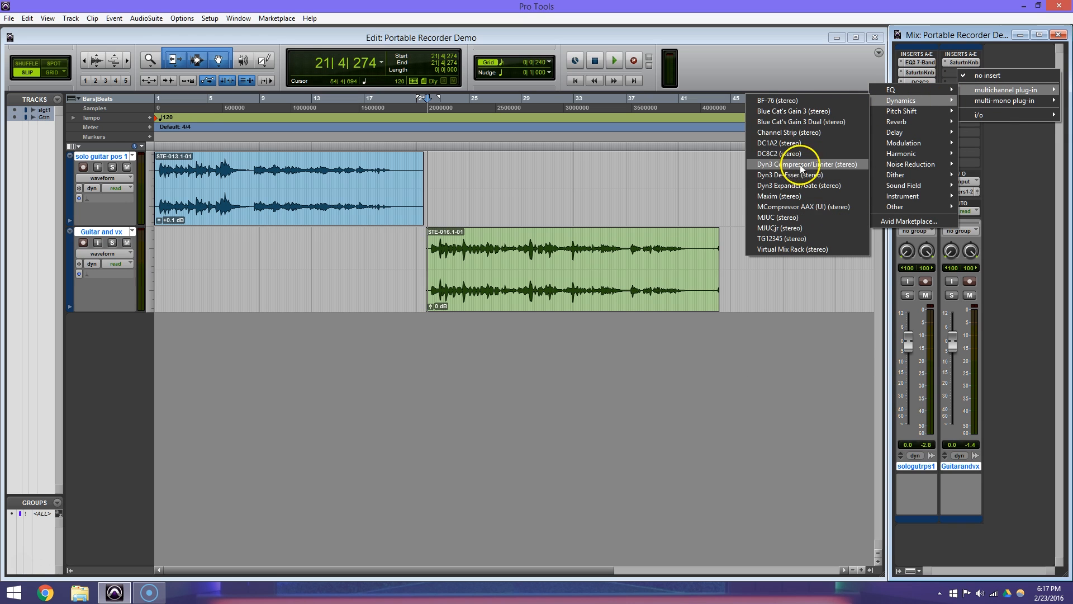
click(783, 153)
click(360, 288)
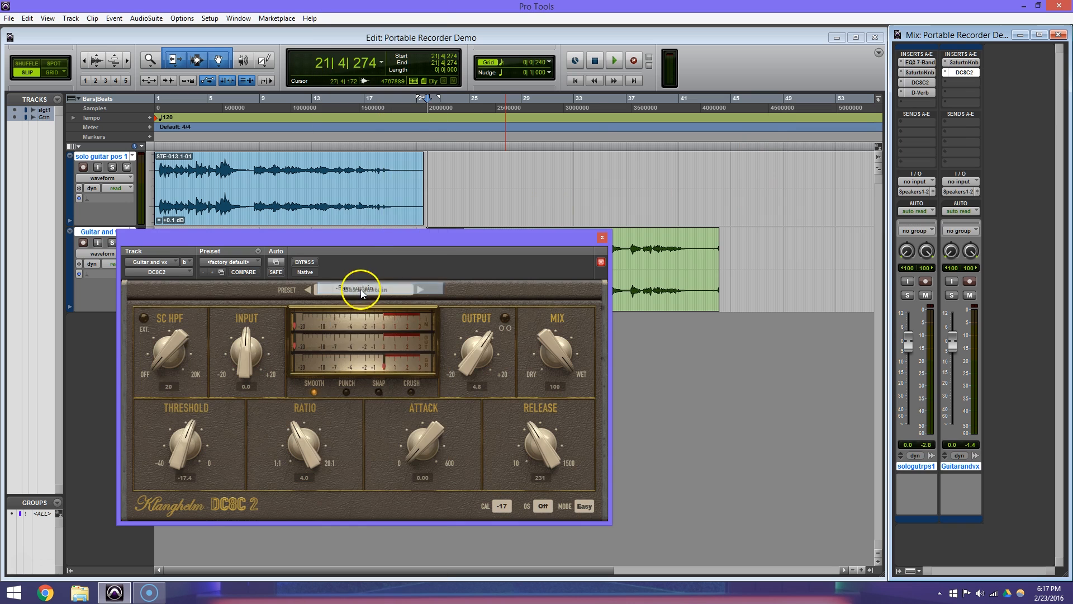
click(367, 291)
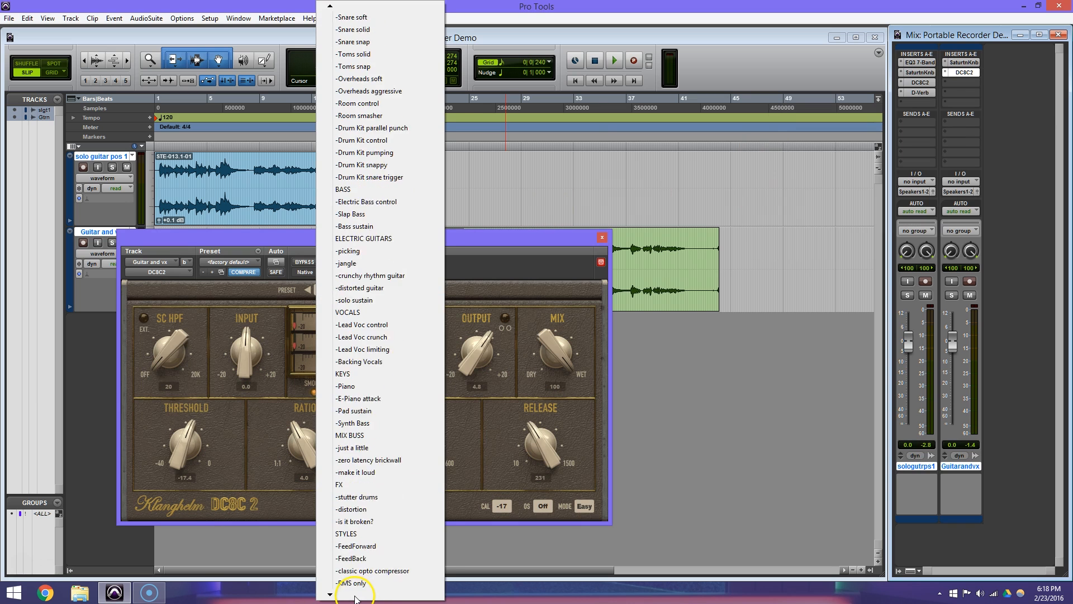
click(373, 547)
- Audition the compressed Guitar and vx track twice, then close the DC8C2 window
key(space)
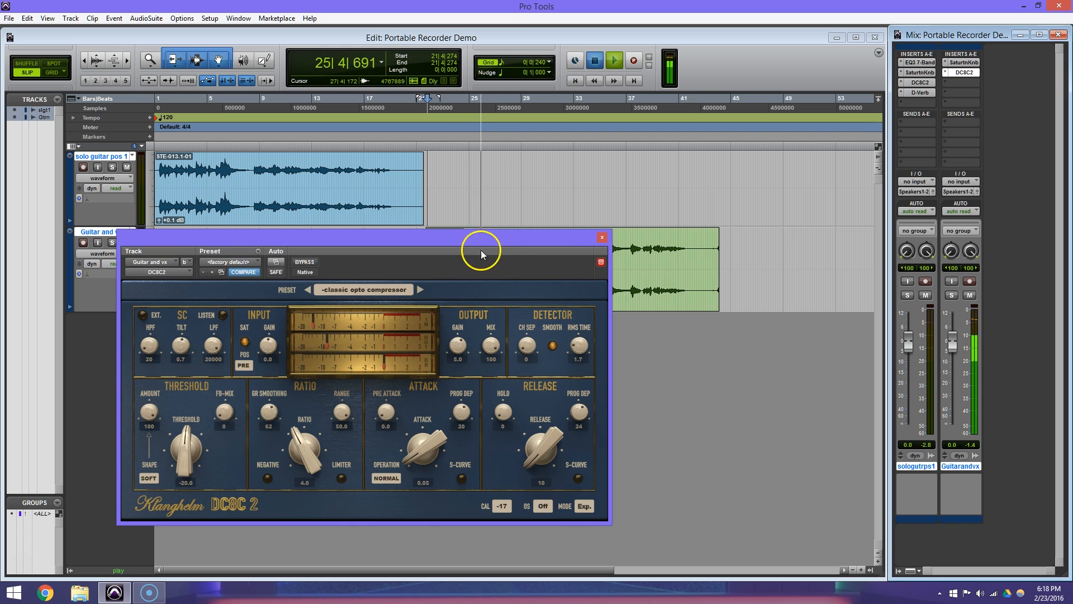
key(space)
click(245, 342)
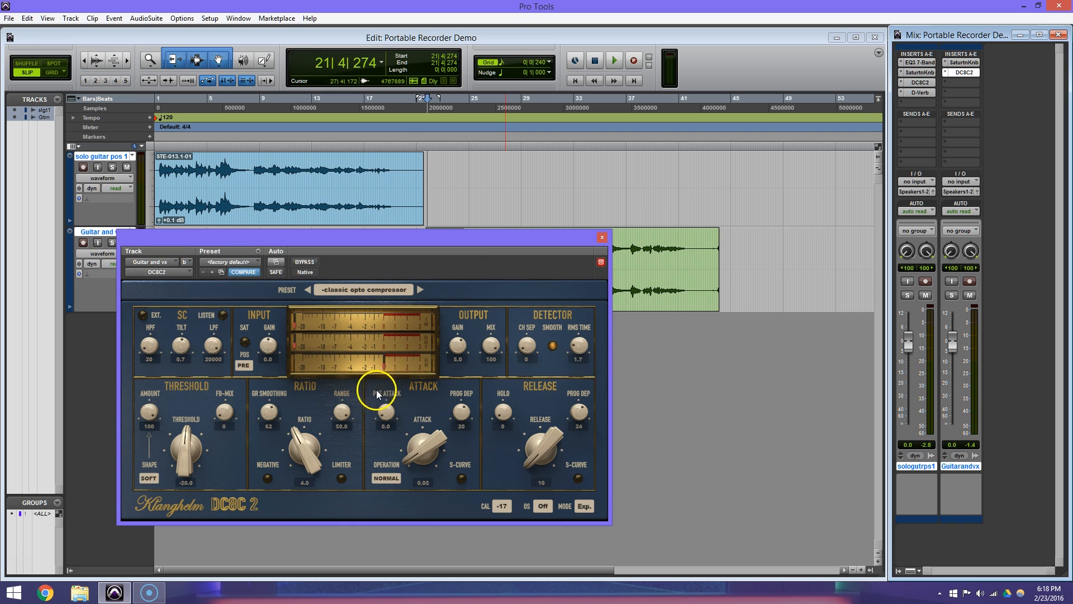
key(space)
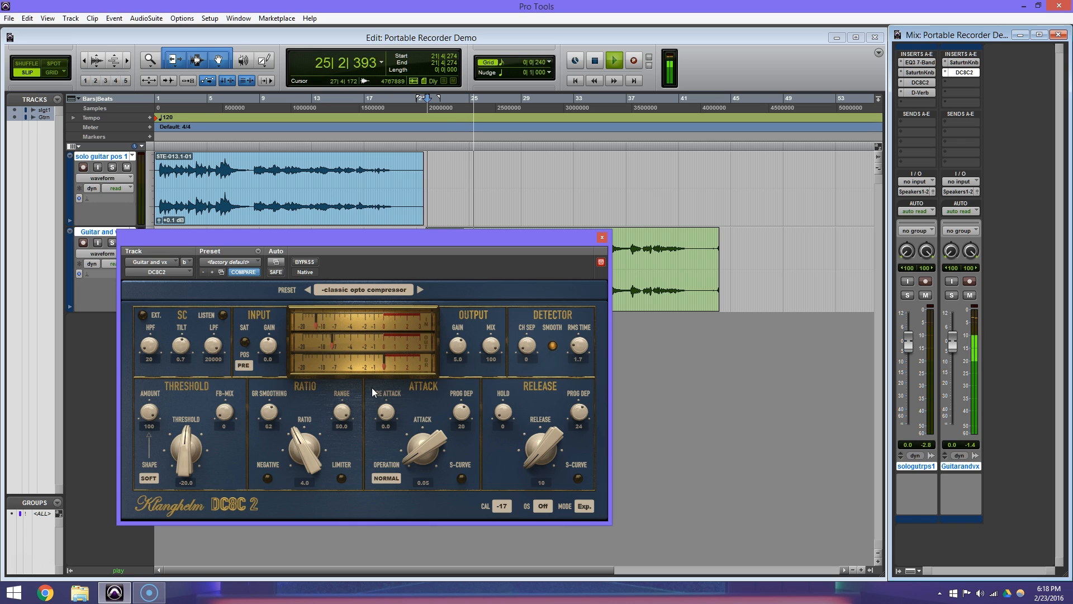
key(space)
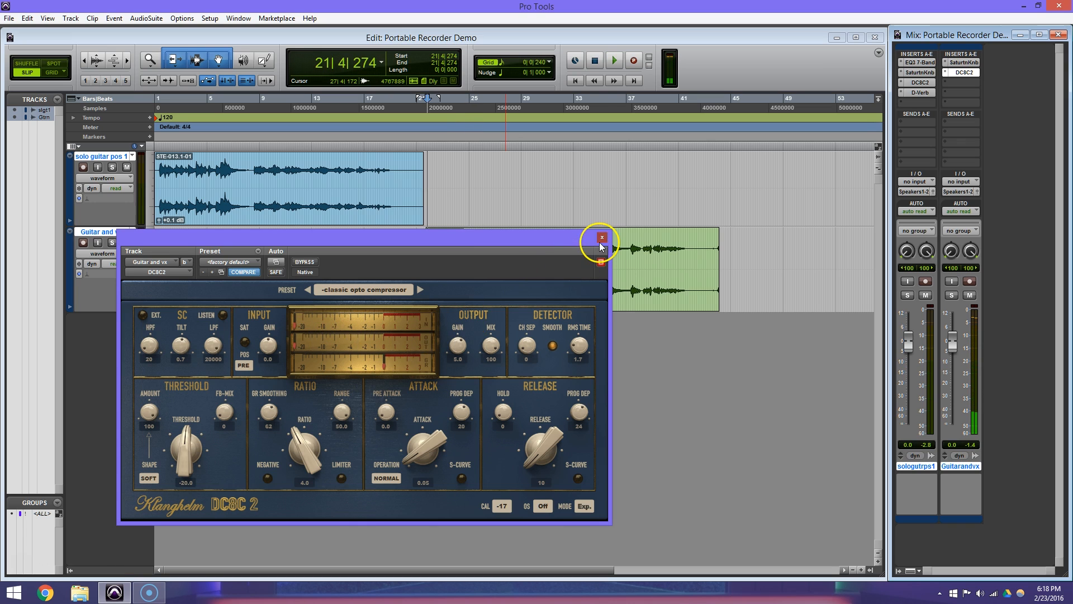
click(601, 238)
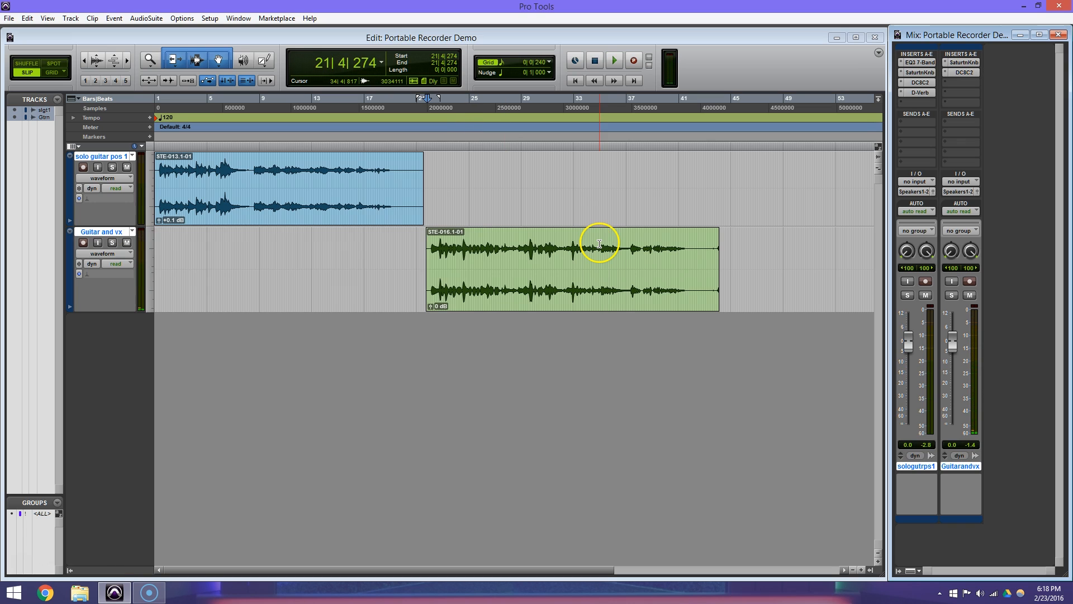
- Add a Maxim limiter as the third insert with ceiling -0.1 dB and threshold -3.4 dB
click(968, 84)
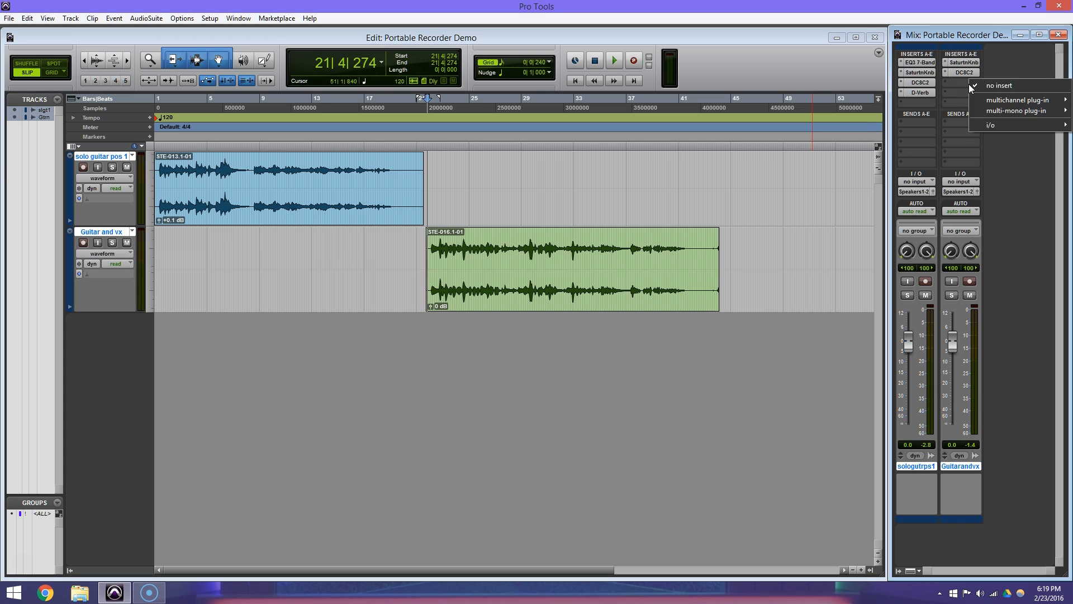
mouse_move(978, 100)
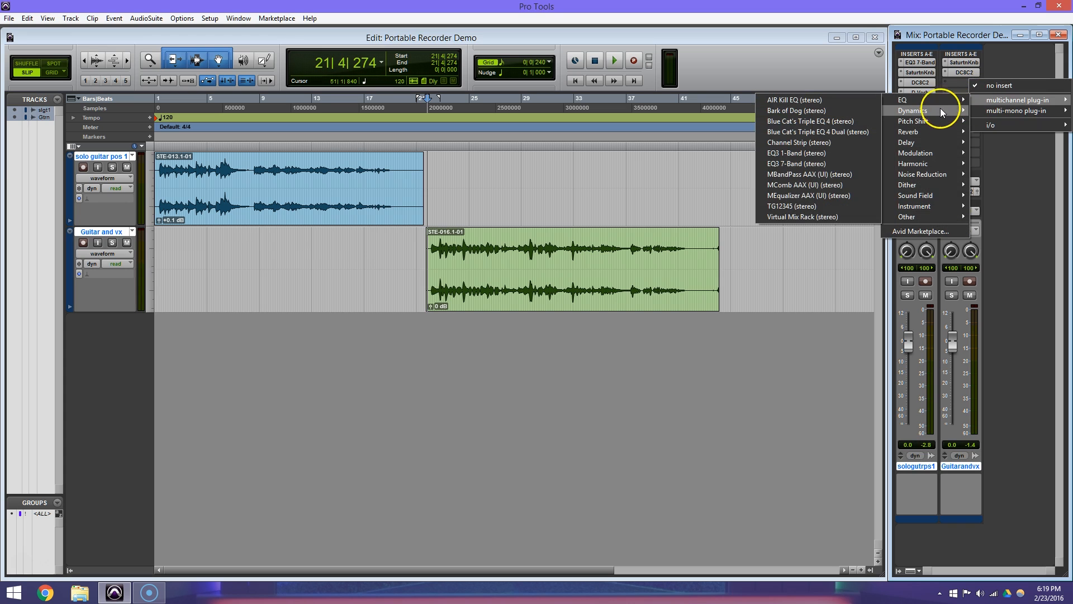
mouse_move(937, 113)
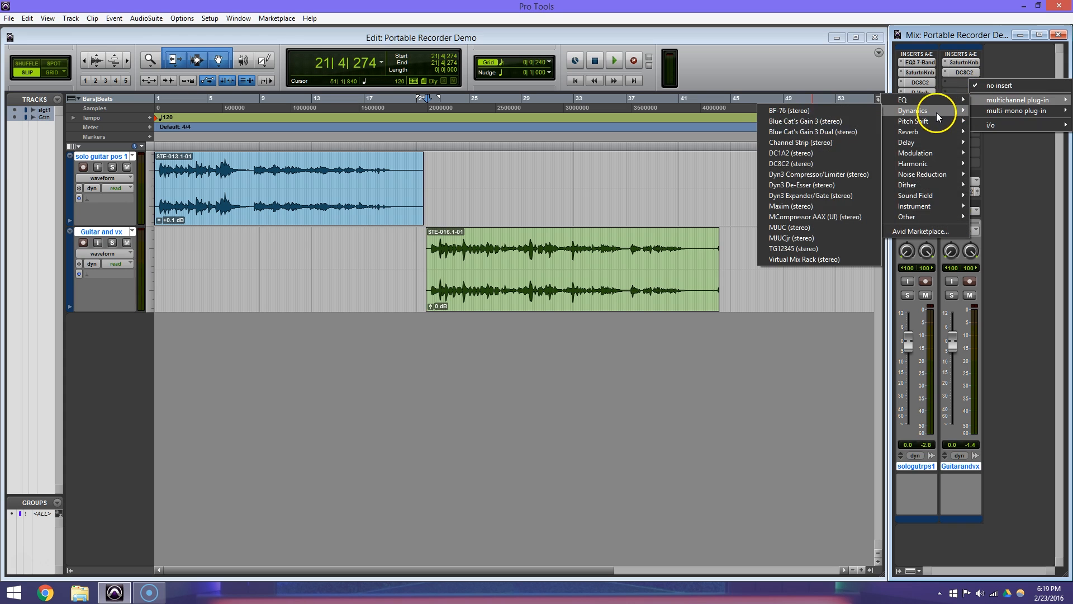
click(804, 206)
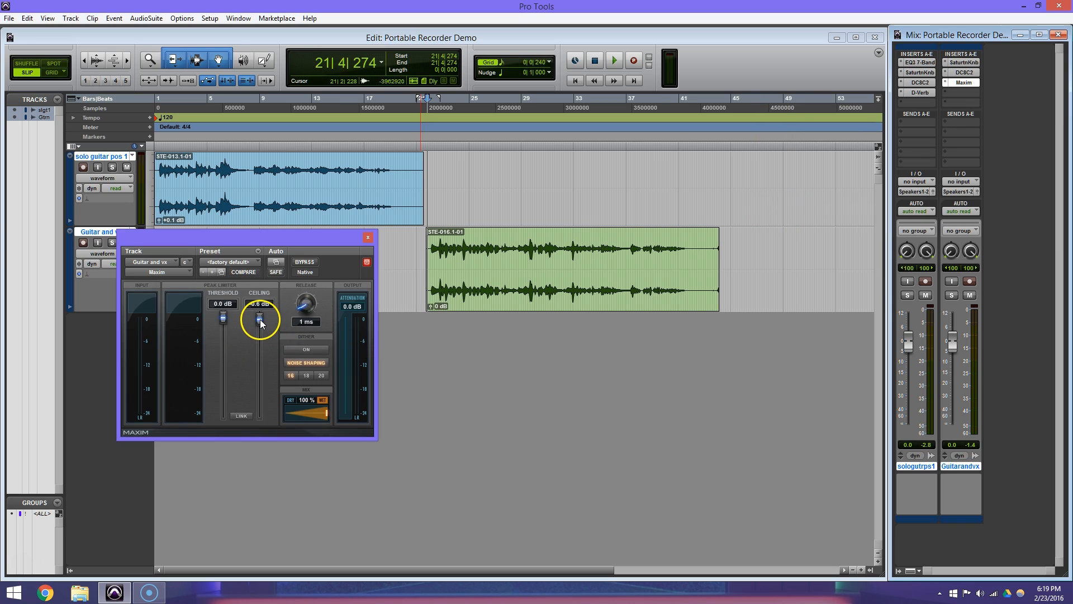
drag(260, 317, 260, 317)
key(space)
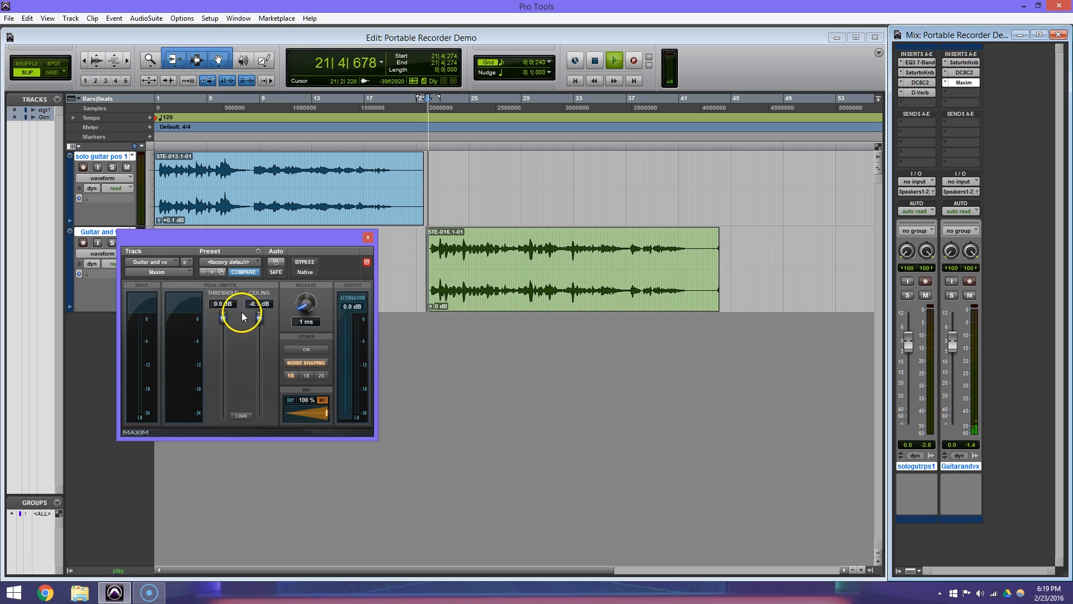
drag(224, 315, 226, 328)
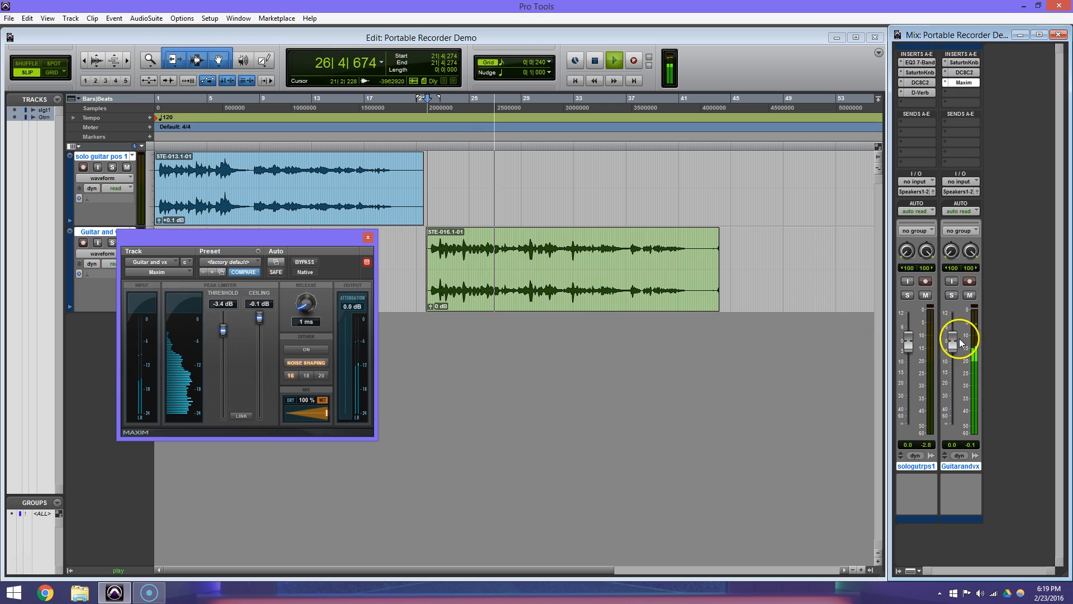
key(space)
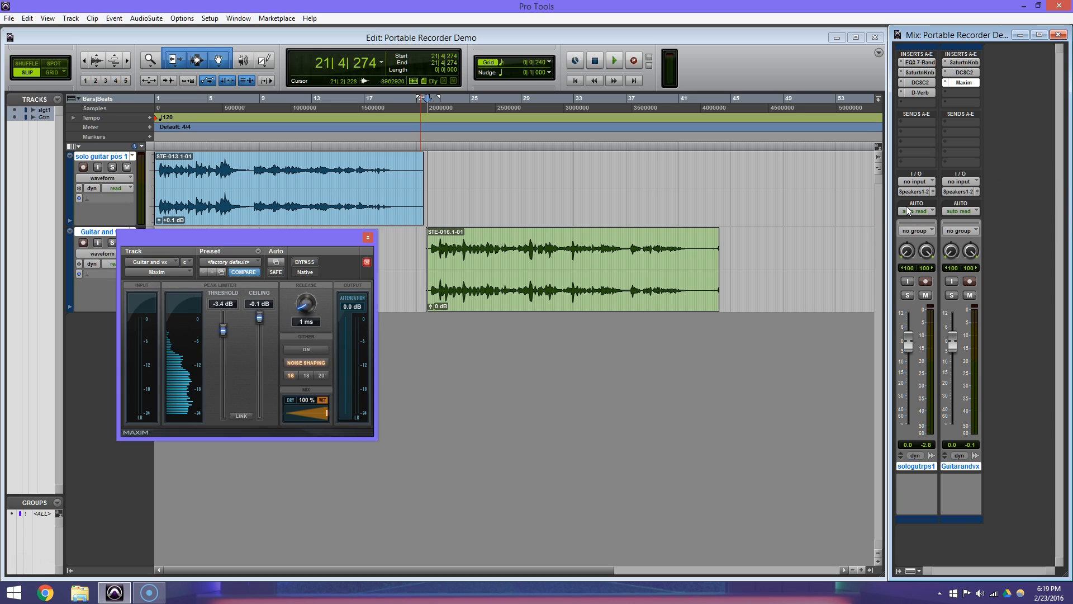
click(367, 239)
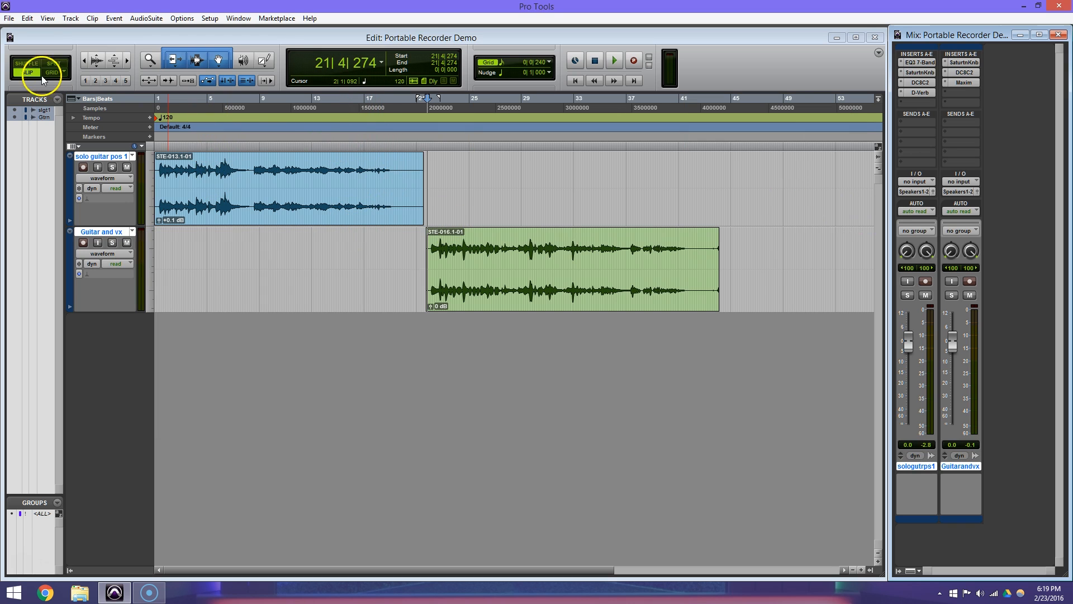
click(9, 18)
mouse_move(48, 150)
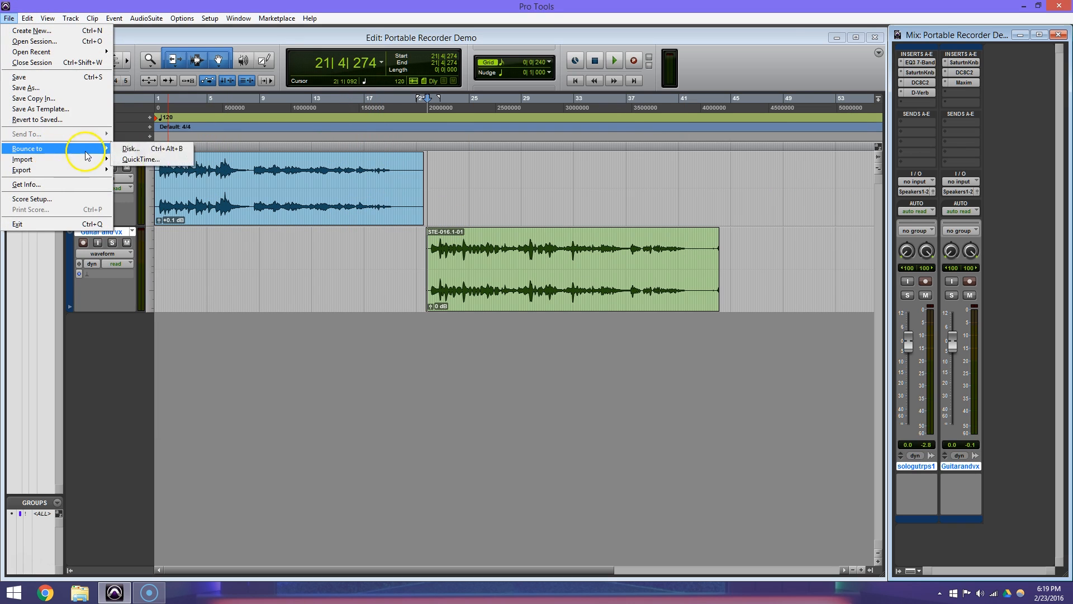
click(134, 147)
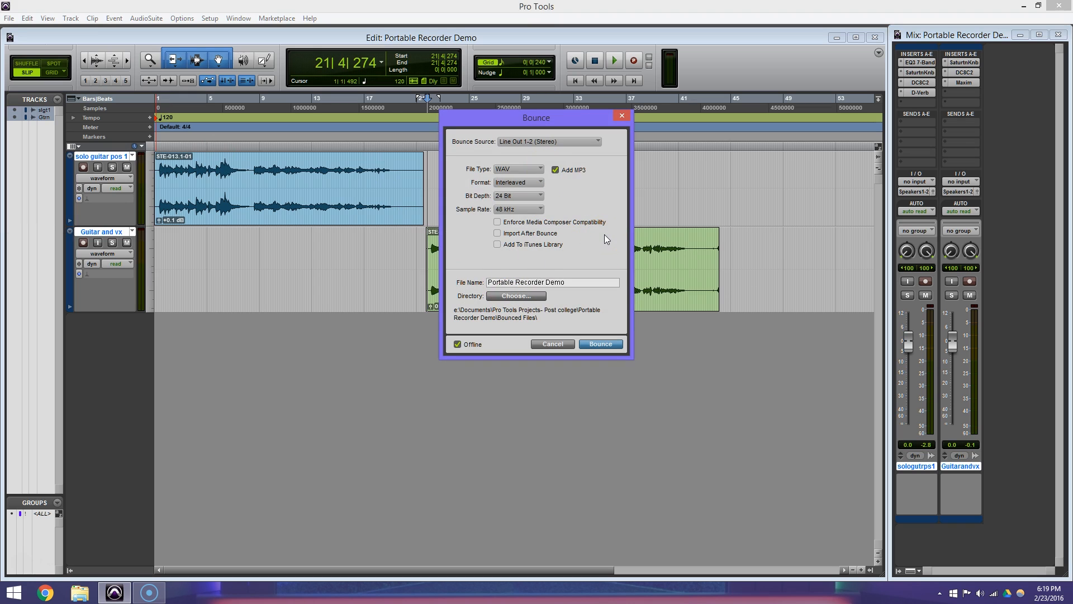
click(564, 344)
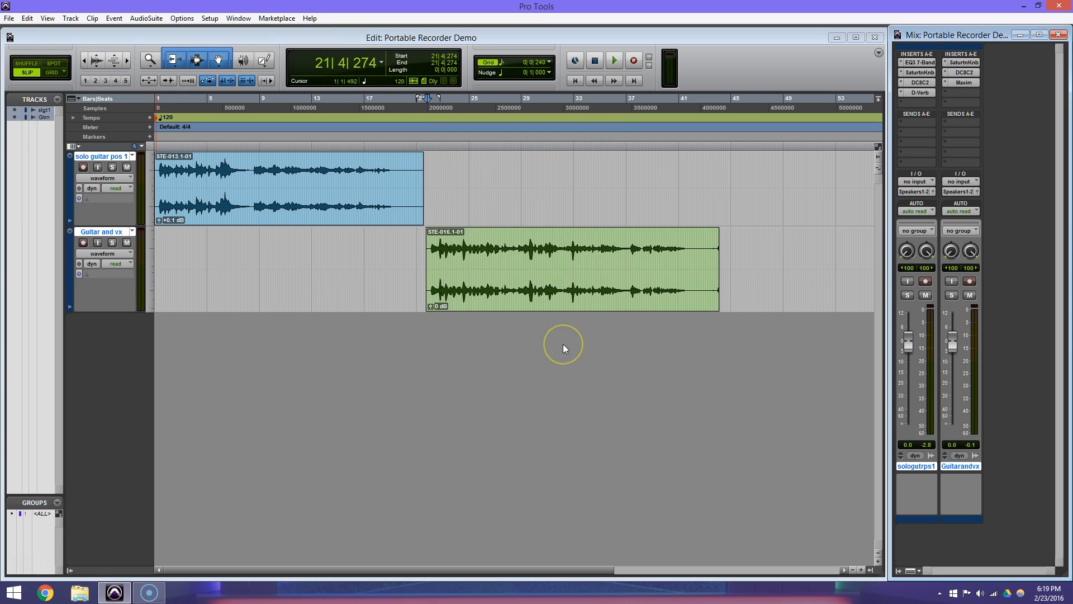